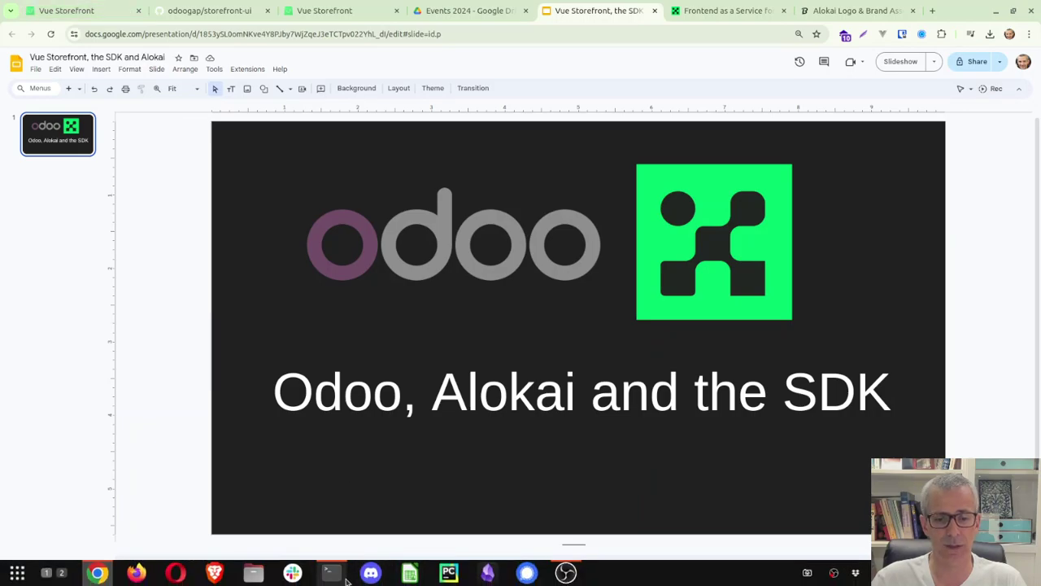
# In the vuestorefront-docker terminal, run git remote -v to show origin as odoogap/vuestorefront-docker.
pyautogui.click(348, 578)
pyautogui.click(277, 91)
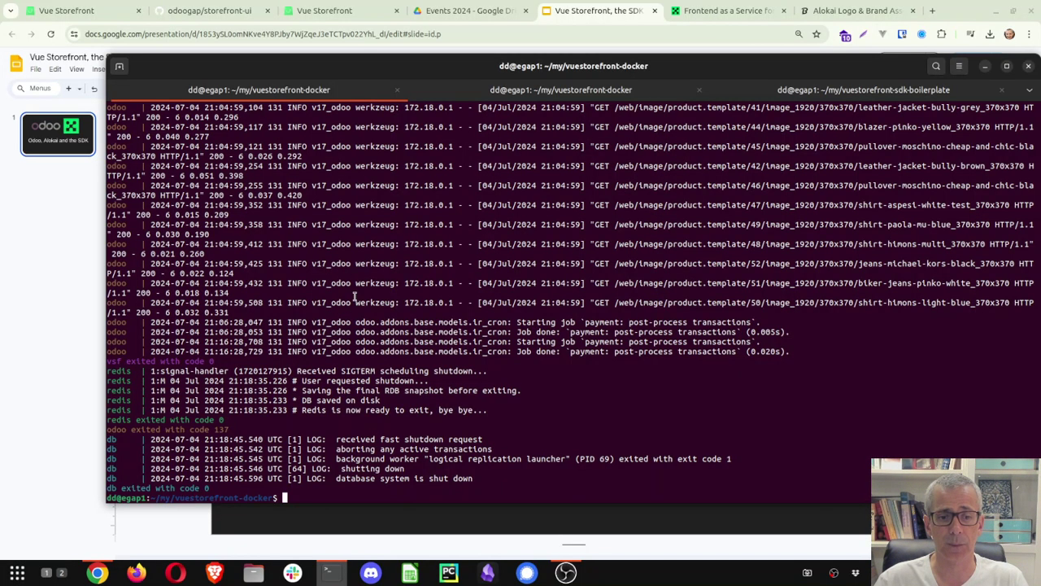
pyautogui.write('git r')
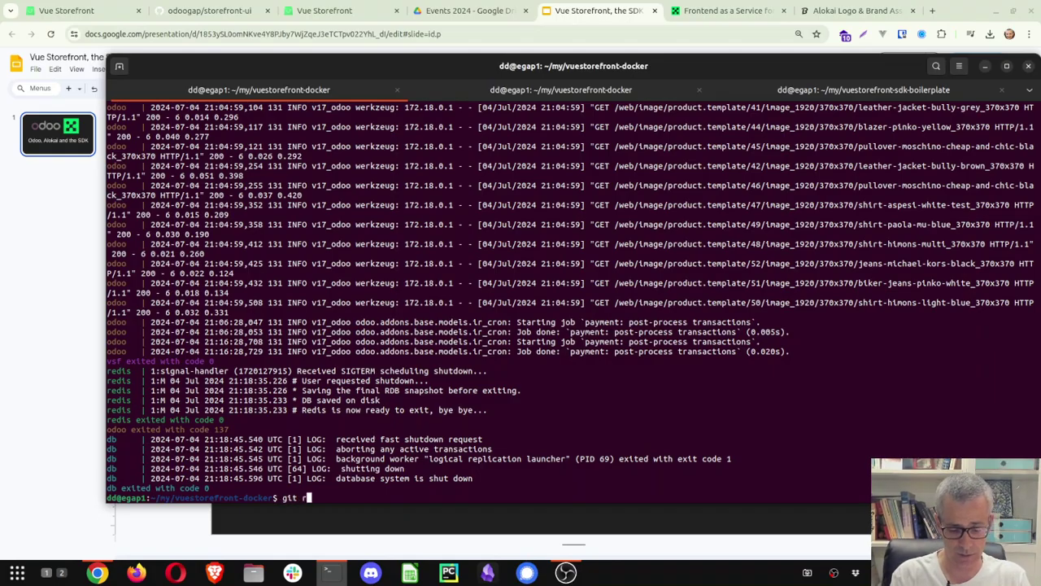
pyautogui.write('emote-v')
pyautogui.press('Return')
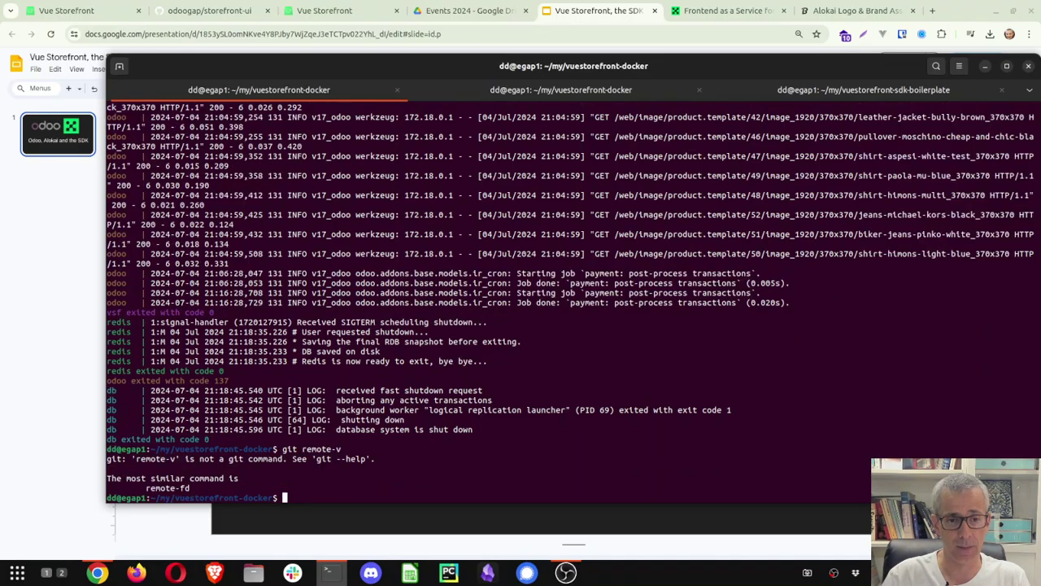
pyautogui.press('Up')
pyautogui.press('Left')
pyautogui.press('Left')
pyautogui.press('Return')
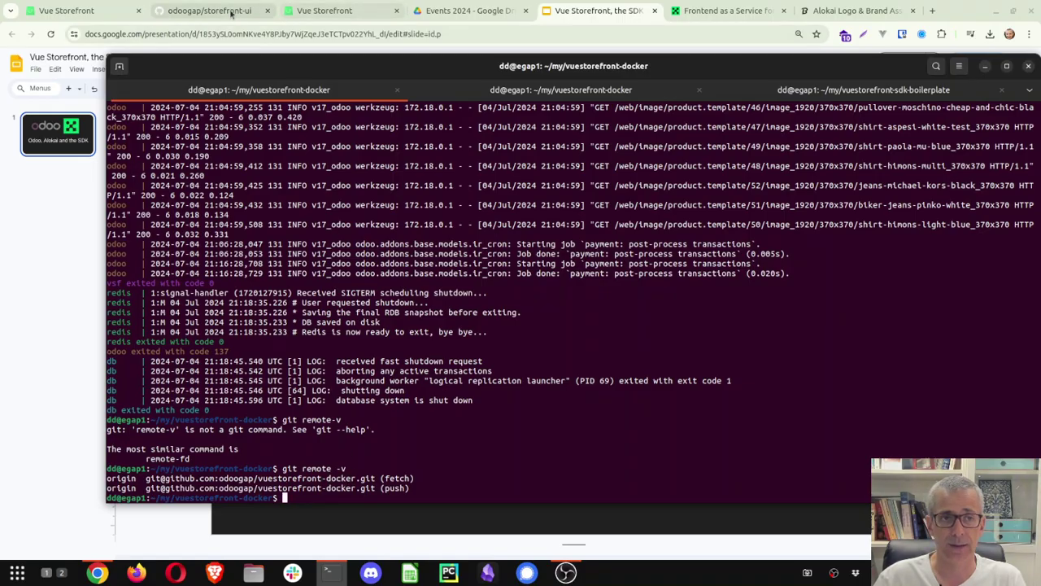
# Duplicate the storefront-ui tab and reach the vuestorefront-docker repo through the odoogap organisation page.
pyautogui.click(226, 12)
pyautogui.rightClick(225, 11)
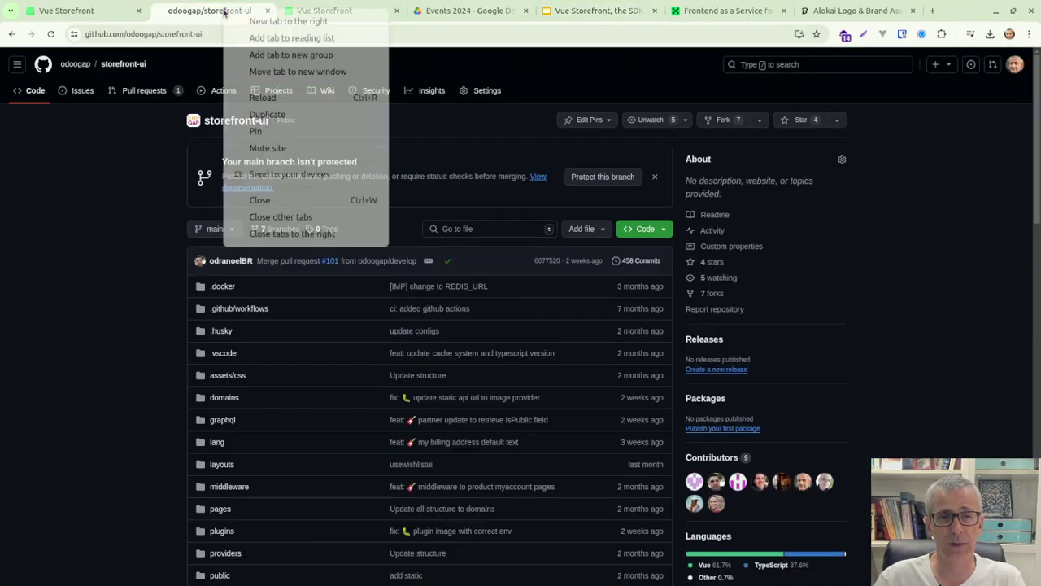
pyautogui.click(267, 115)
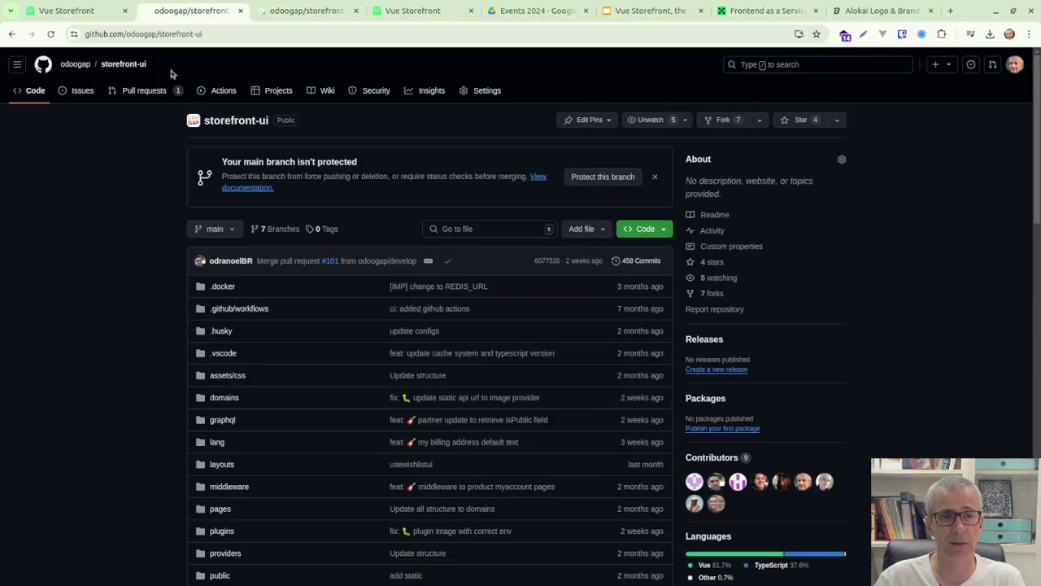
pyautogui.click(76, 67)
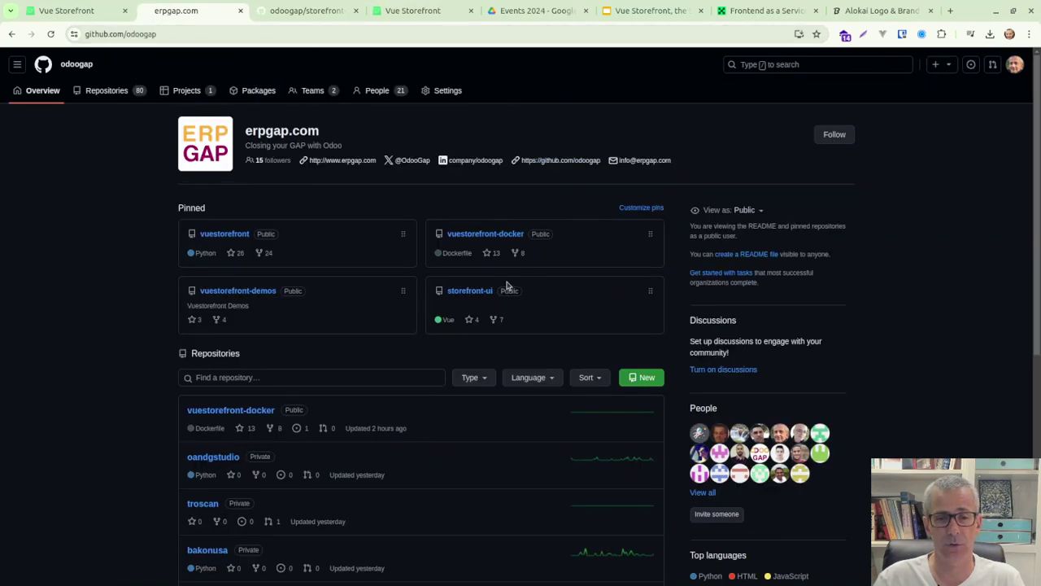
pyautogui.click(493, 236)
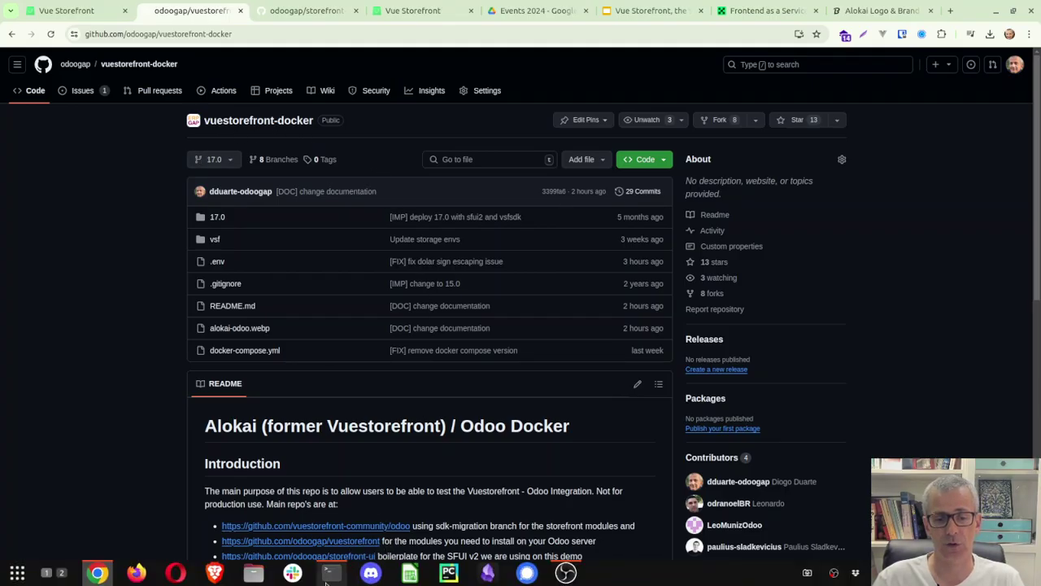
# List the project files with ls and print docker-compose.yml with cat.
pyautogui.click(328, 574)
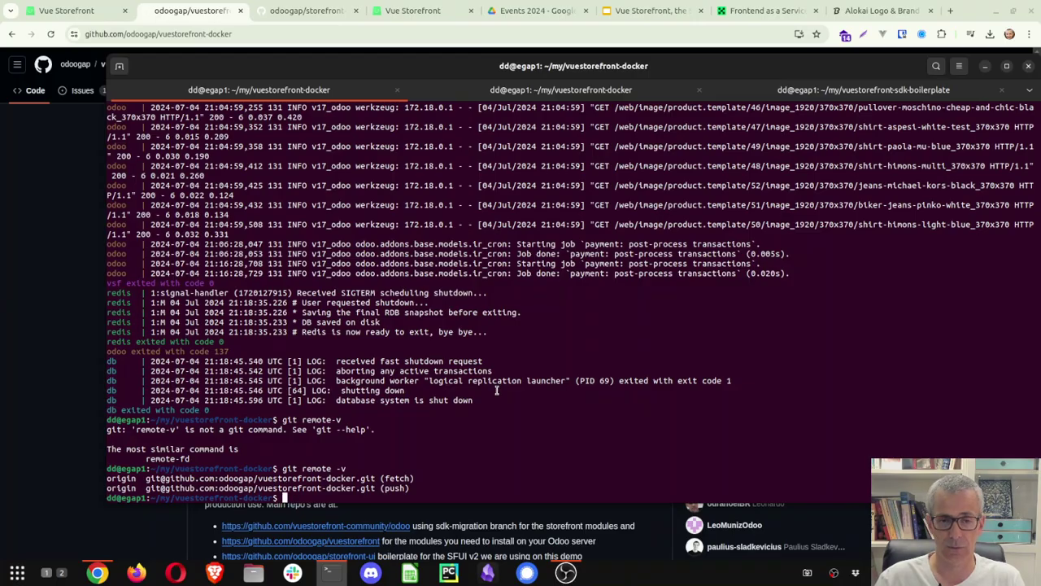
pyautogui.write('ls')
pyautogui.press('Return')
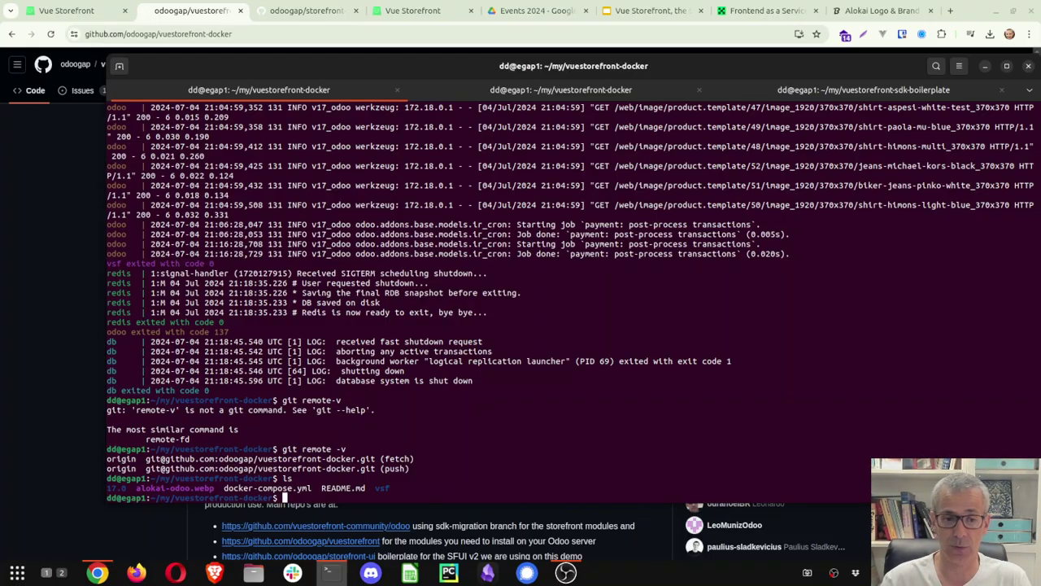
pyautogui.write('cst')
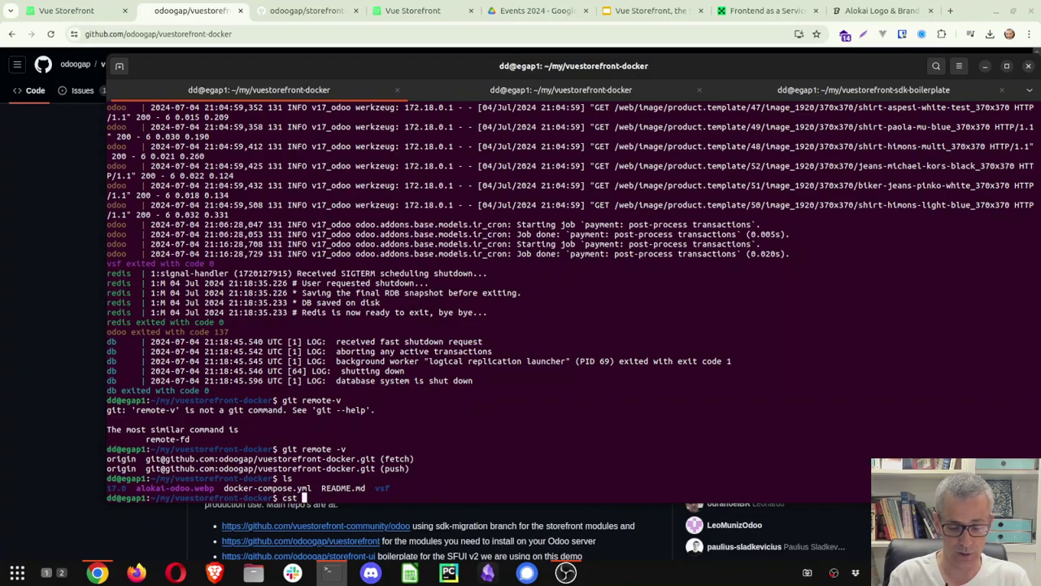
pyautogui.write(' doc')
pyautogui.press('Tab')
pyautogui.press('Return')
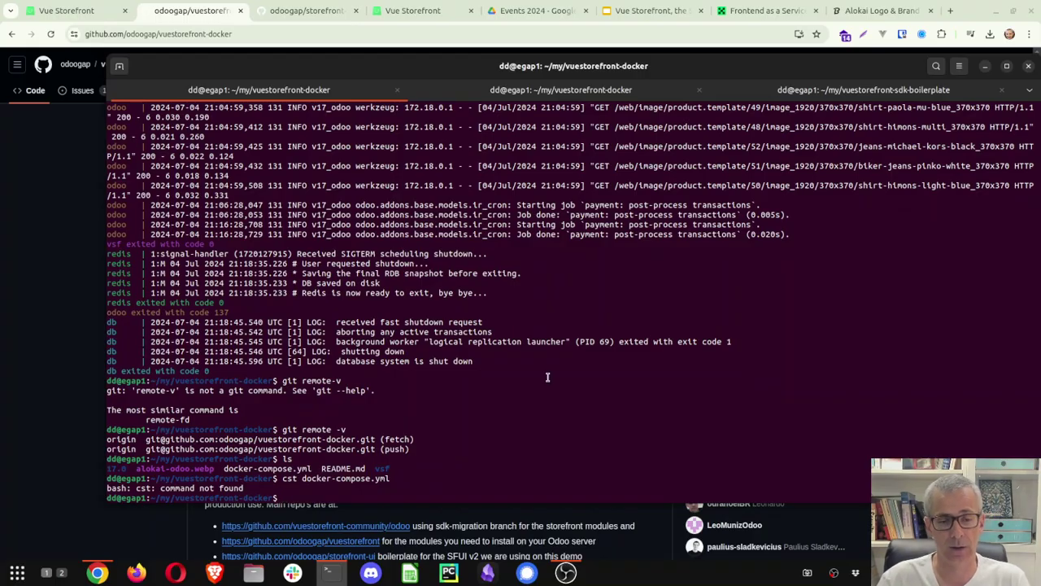
pyautogui.press('Up')
pyautogui.press('Left')
pyautogui.press('Left')
pyautogui.press('Left')
pyautogui.press('Left')
pyautogui.press('Left')
pyautogui.press('Left')
pyautogui.press('Left')
pyautogui.press('Left')
pyautogui.press('Left')
pyautogui.press('Left')
pyautogui.press('Left')
pyautogui.press('Left')
pyautogui.press('Left')
pyautogui.press('Left')
pyautogui.press('Left')
pyautogui.press('Left')
pyautogui.press('Left')
pyautogui.press('Left')
pyautogui.press('Left')
pyautogui.press('Left')
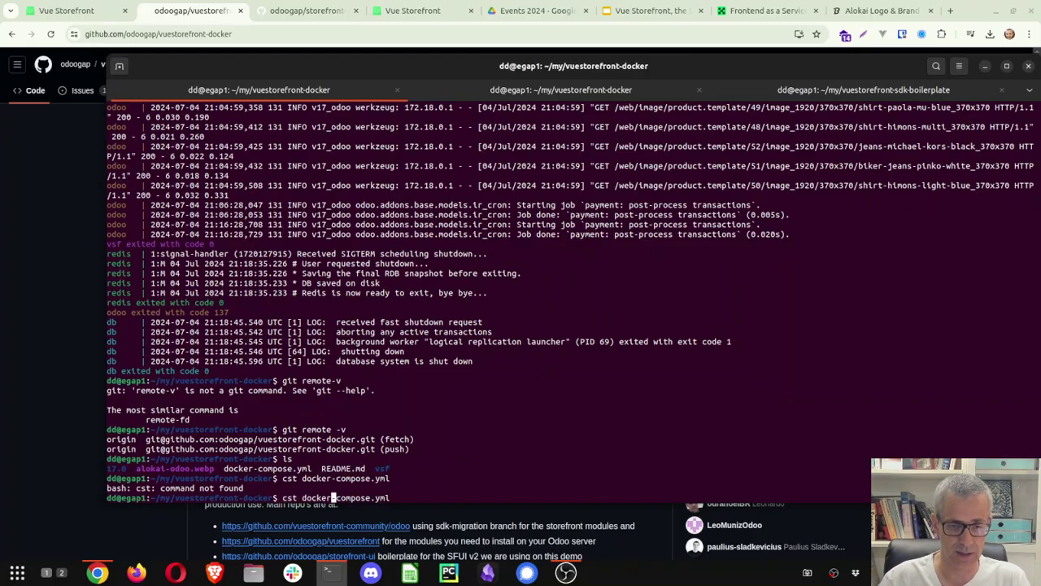
pyautogui.write('a')
pyautogui.press('Return')
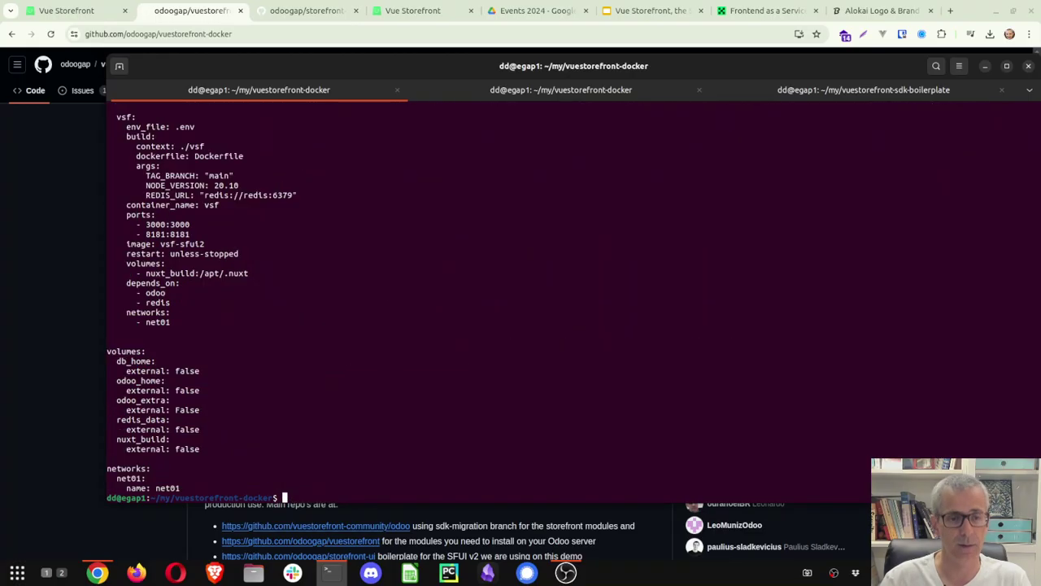
# Highlight the redis service, the postgres:14 image, and the odoo and vsf service blocks.
pyautogui.scroll(12, 509, 295)
pyautogui.scroll(7, 393, 308)
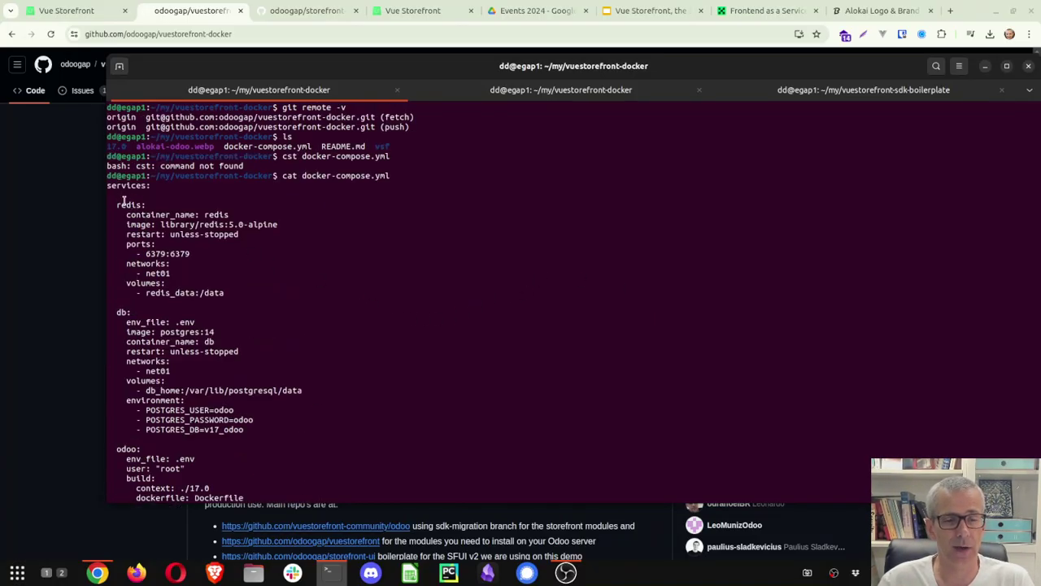
pyautogui.moveTo(122, 203); pyautogui.dragTo(151, 205)
pyautogui.moveTo(114, 310); pyautogui.dragTo(180, 330)
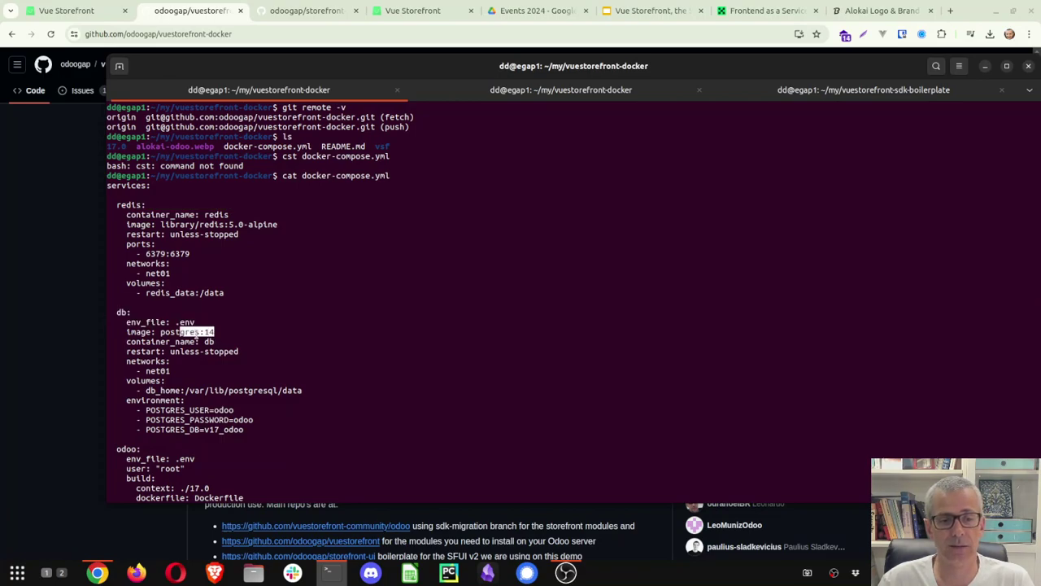
pyautogui.scroll(-4, 195, 333)
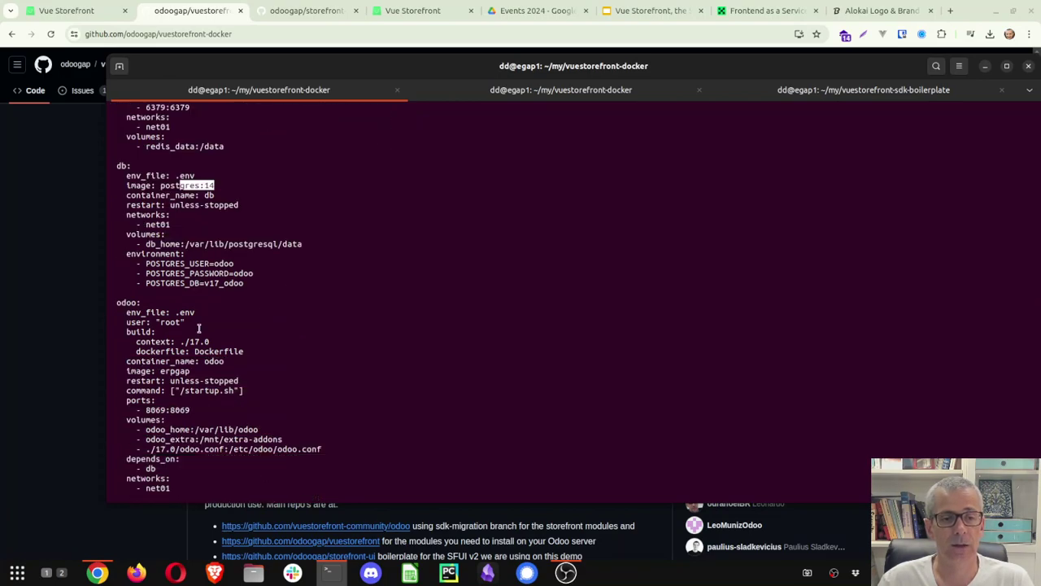
pyautogui.scroll(-2, 198, 328)
pyautogui.moveTo(119, 253); pyautogui.dragTo(211, 360)
pyautogui.scroll(-7, 210, 359)
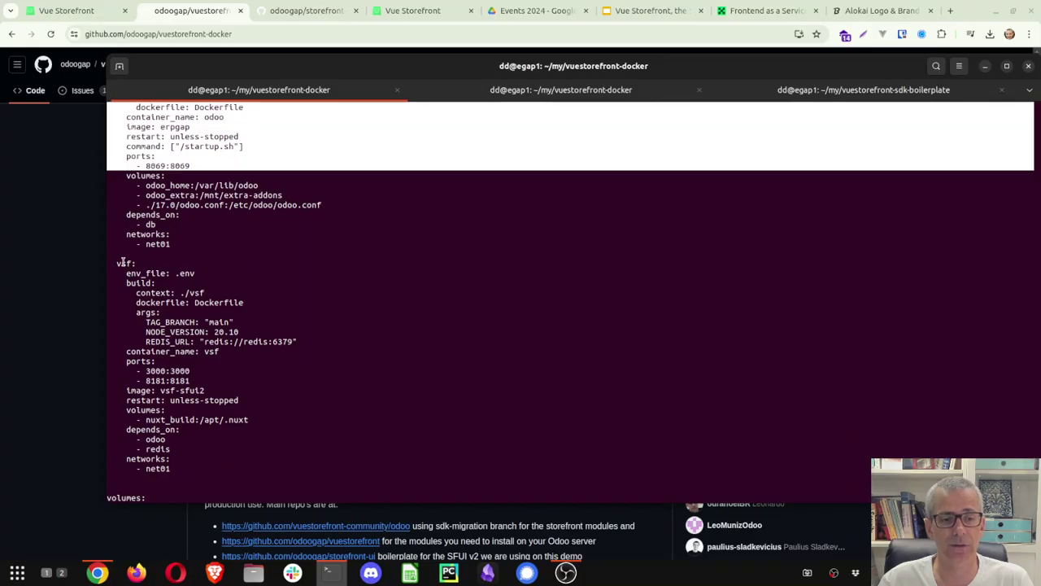
pyautogui.moveTo(121, 262); pyautogui.dragTo(214, 399)
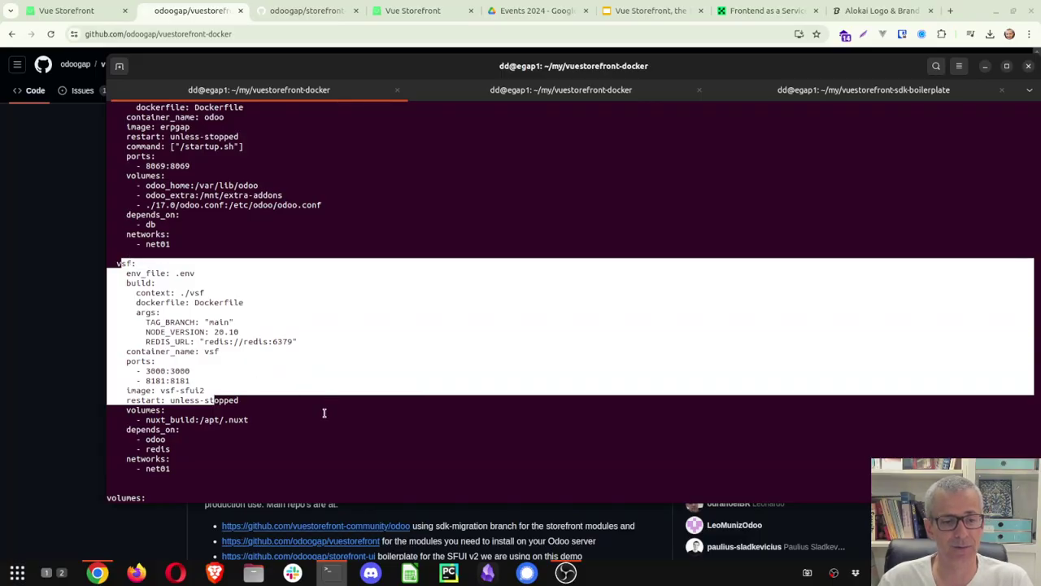
pyautogui.scroll(-5, 299, 405)
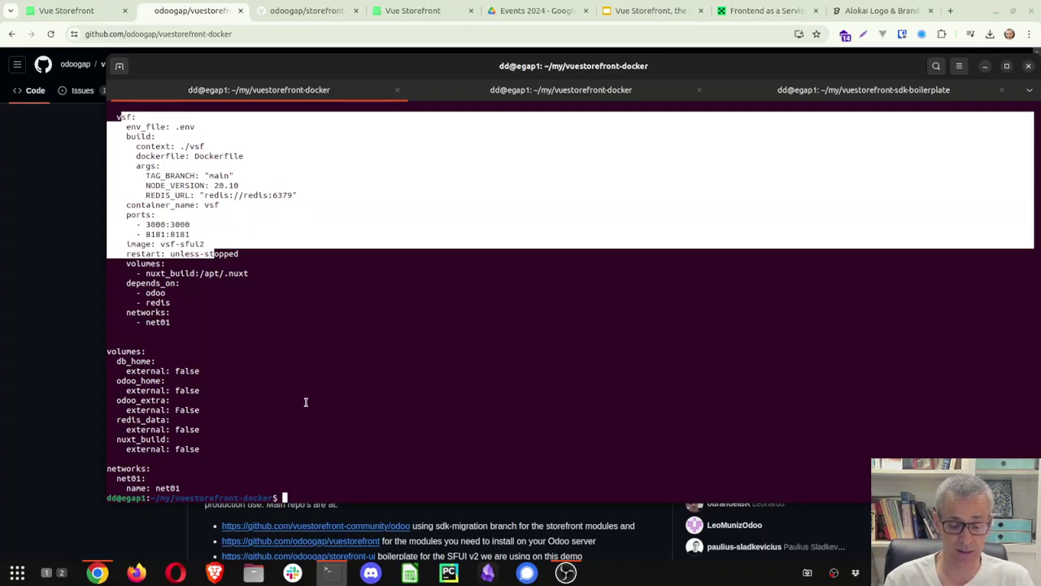
# List files with sizes using ls -lh, then enter the 17.0 folder and list it.
pyautogui.write('ls')
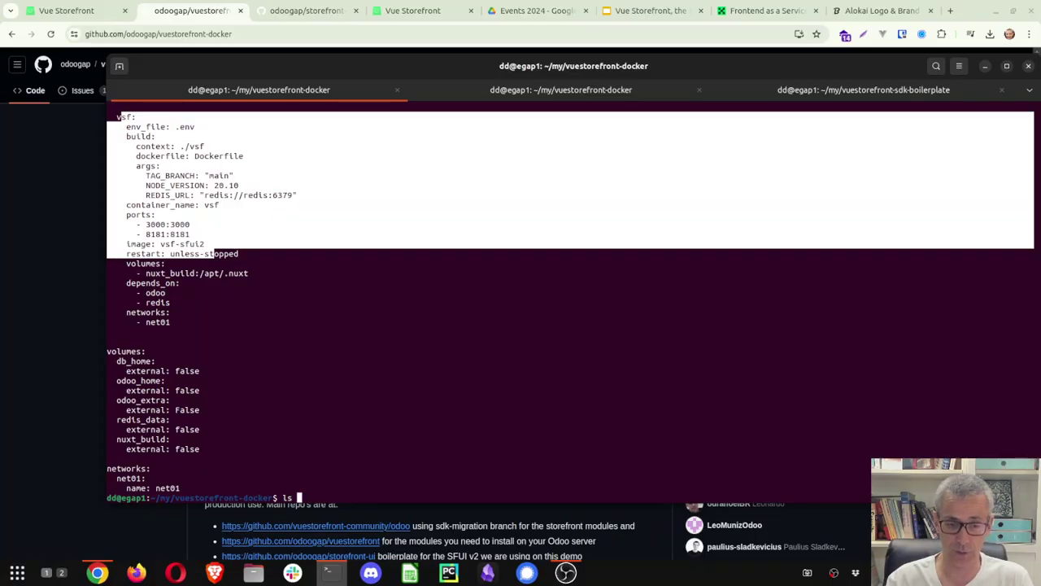
pyautogui.write(' -l')
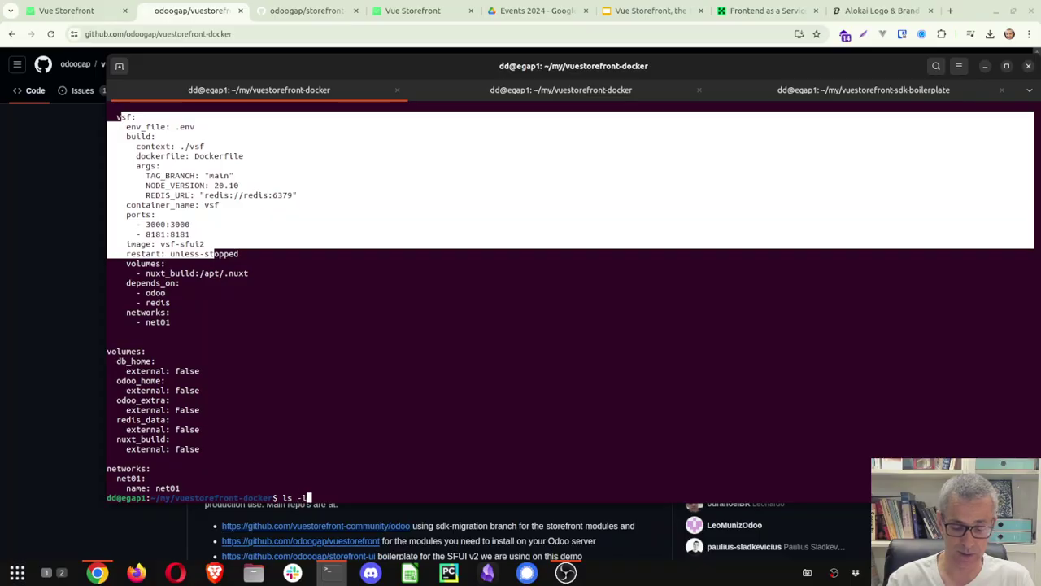
pyautogui.write('h')
pyautogui.press('Return')
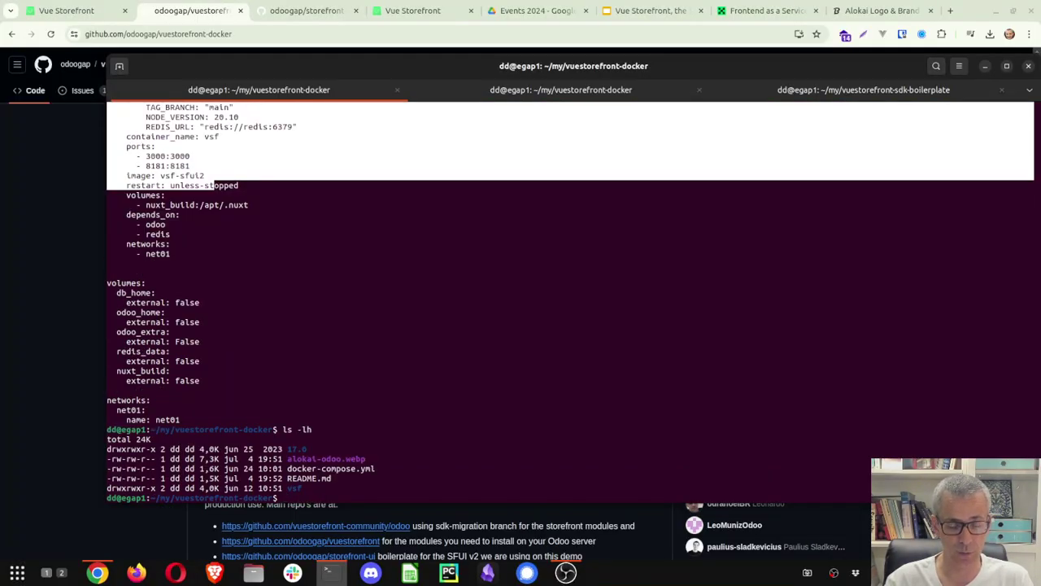
pyautogui.write('cd 1')
pyautogui.press('Tab')
pyautogui.press('Return')
pyautogui.write('ls')
pyautogui.press('Return')
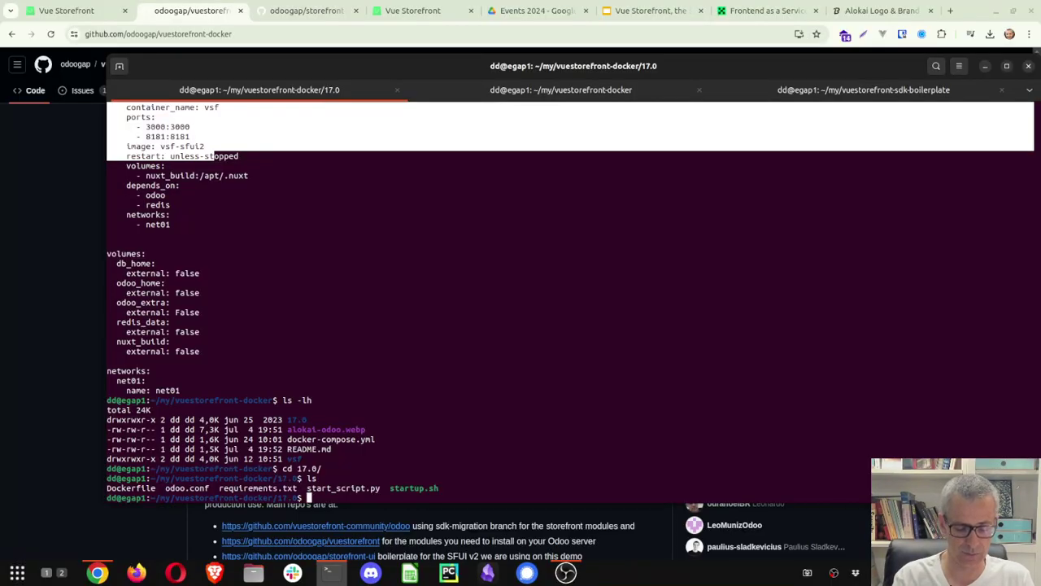
# Print start_script.py, which sets Odoo's base URL and cache-invalidation parameters.
pyautogui.write('cat start')
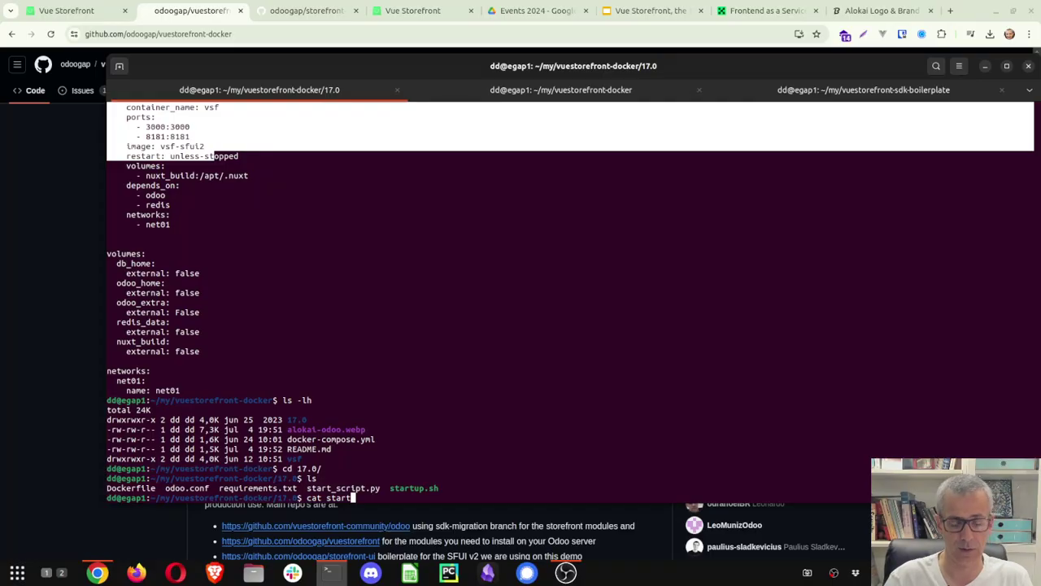
pyautogui.write('_')
pyautogui.press('Tab')
pyautogui.press('Return')
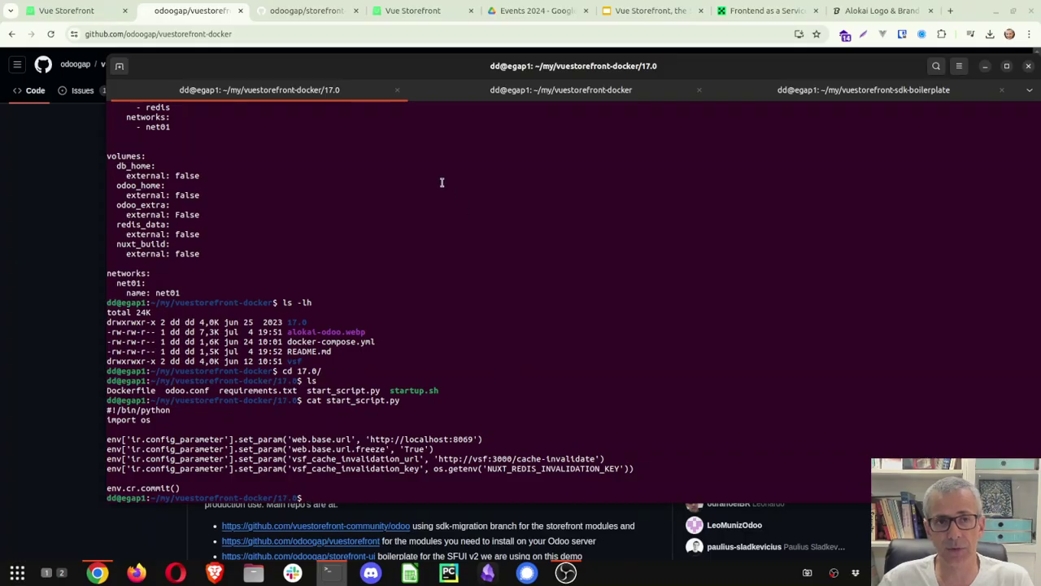
# Open 17.0/startup.sh in the vuestorefront-docker repository on GitHub.
pyautogui.click(199, 13)
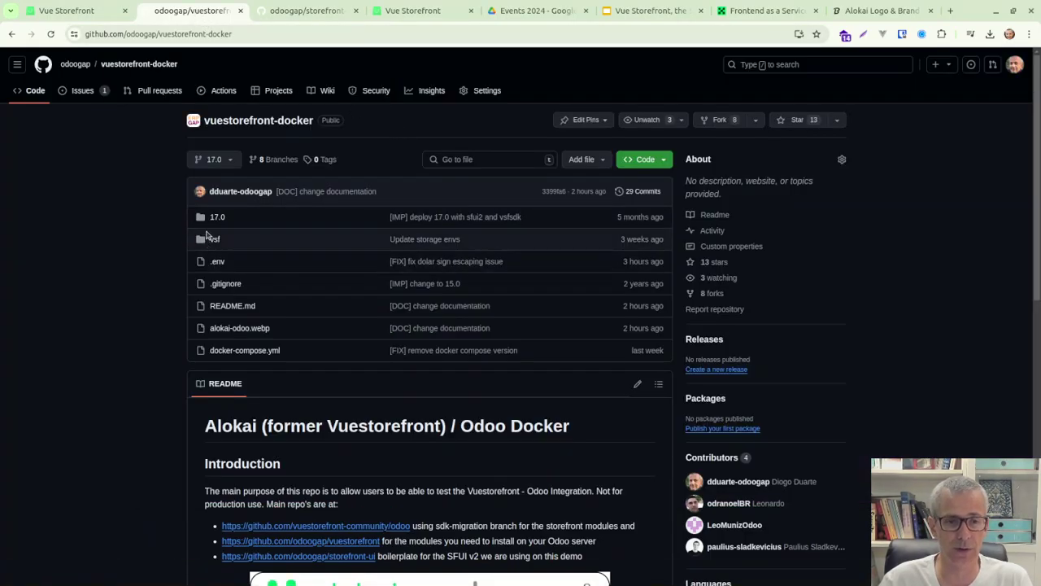
pyautogui.click(213, 217)
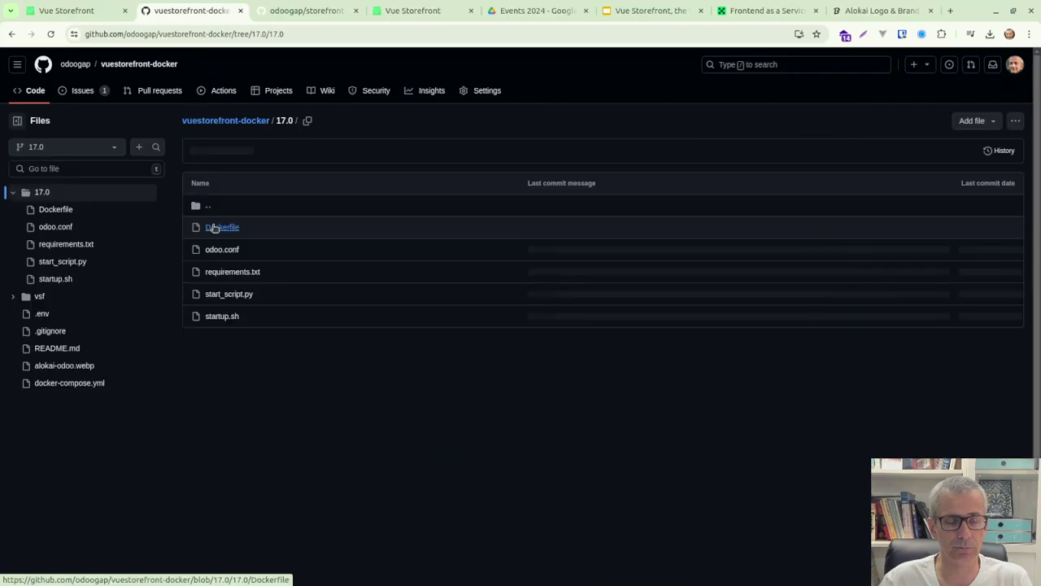
pyautogui.click(226, 315)
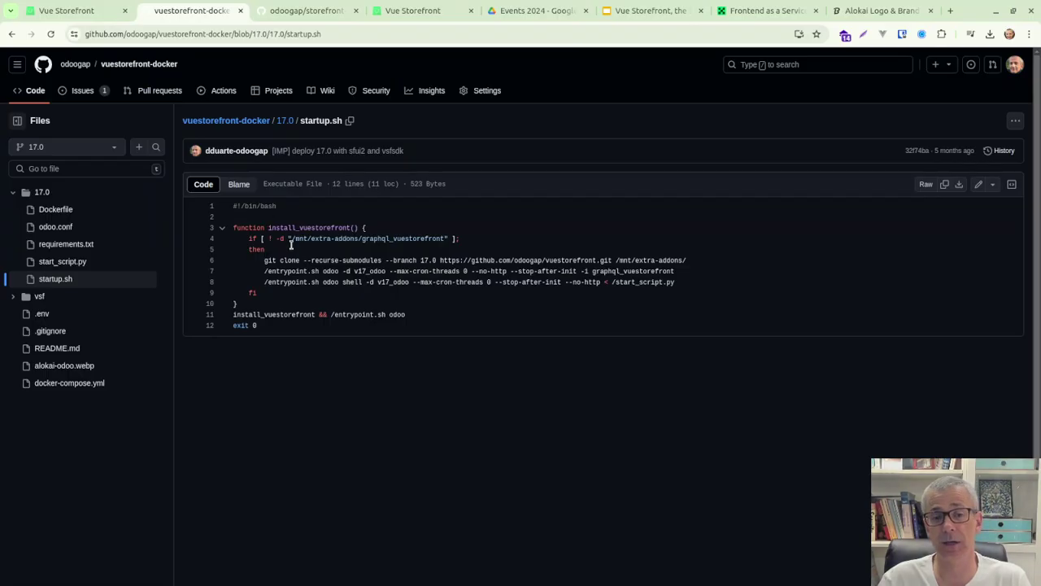
# Highlight the graphql_vuestorefront addons path and the cloned repository URL, then return to the terminal.
pyautogui.moveTo(446, 238); pyautogui.dragTo(289, 240)
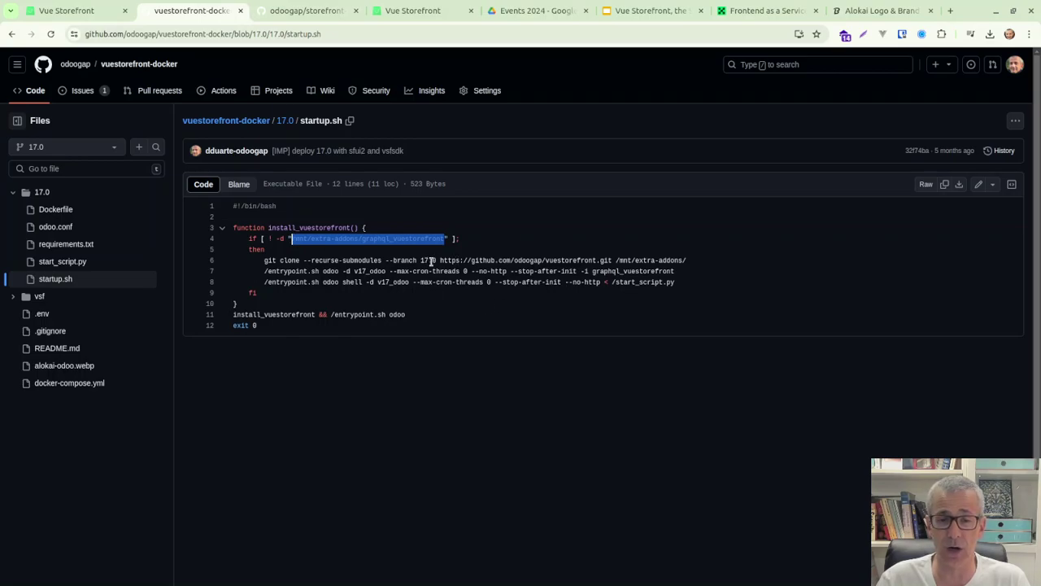
pyautogui.moveTo(441, 260); pyautogui.dragTo(613, 261)
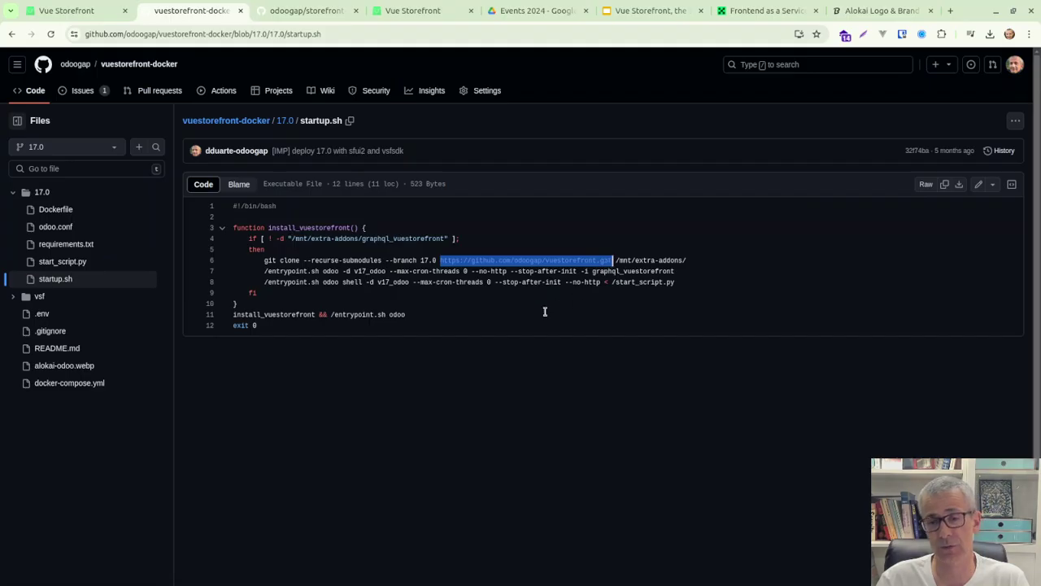
pyautogui.rightClick(514, 261)
pyautogui.click(451, 287)
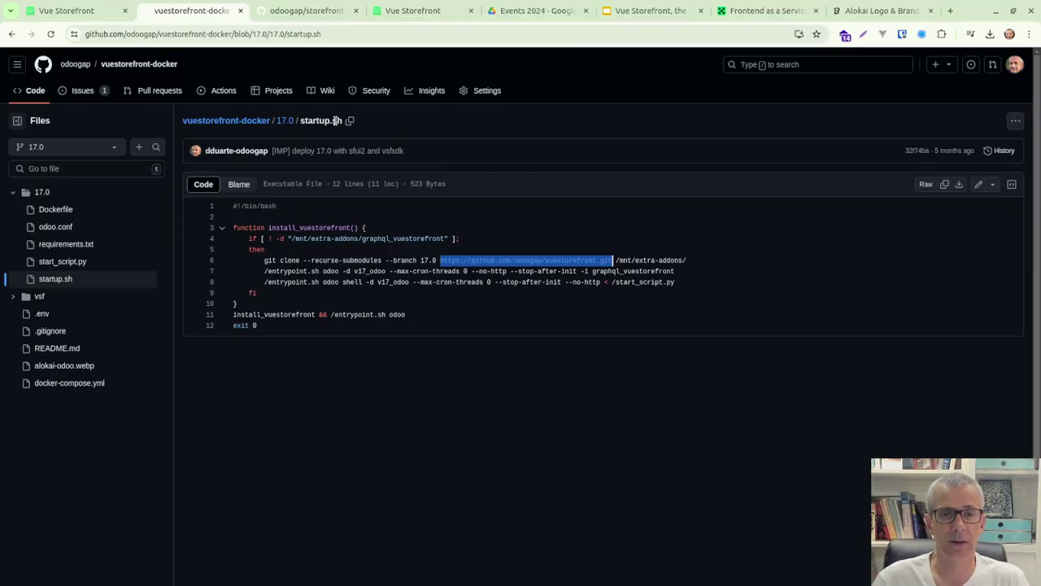
pyautogui.moveTo(379, 580)
pyautogui.click(331, 573)
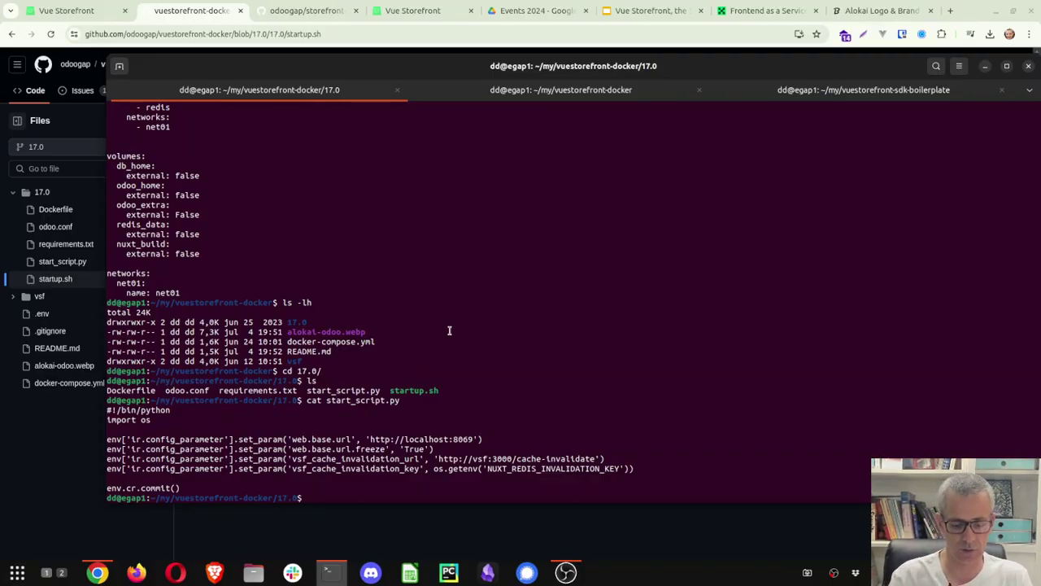
# Run docker compose start in the 17.0 folder to start db, redis, odoo and vsf.
pyautogui.write('docker c')
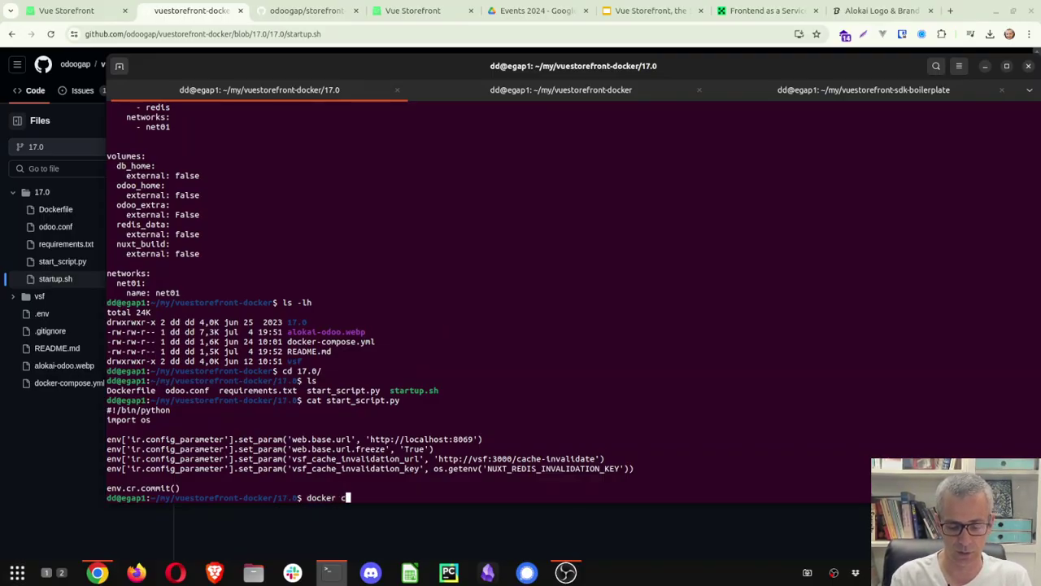
pyautogui.write('ompose start')
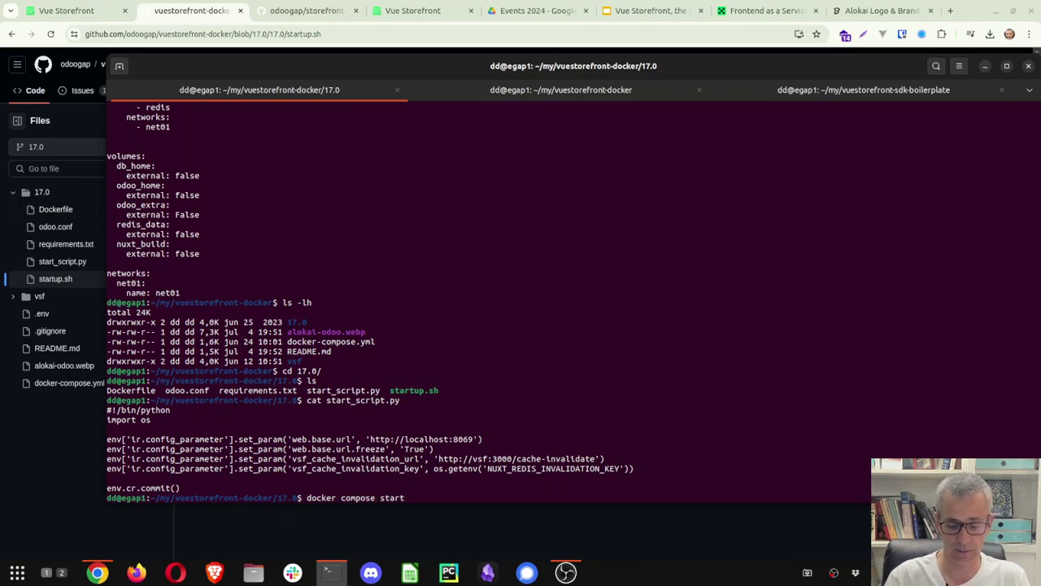
pyautogui.press('Return')
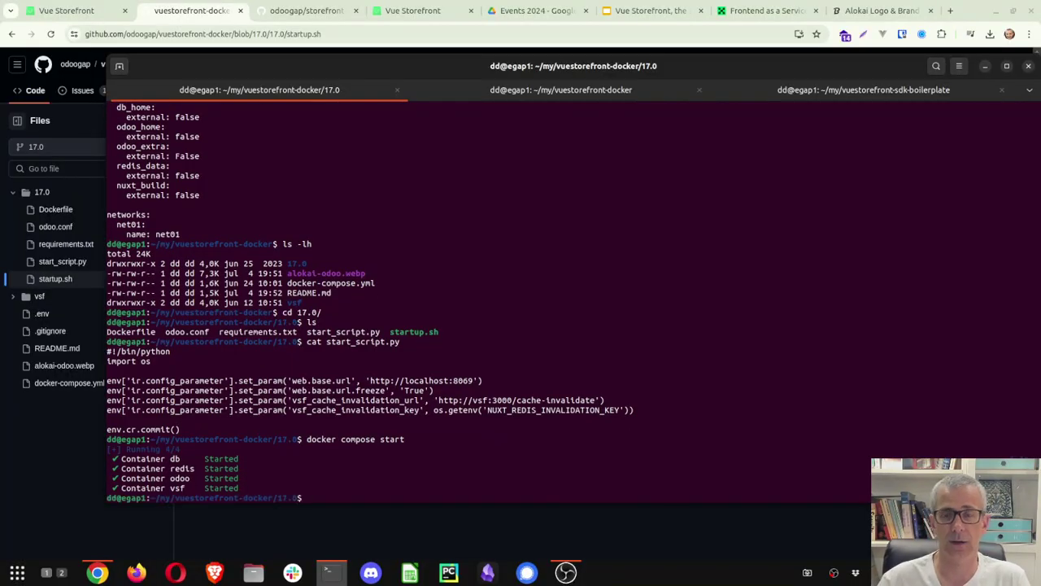
# Load the storefront at localhost:3000 in a new tab, then open one more blank tab.
pyautogui.click(950, 11)
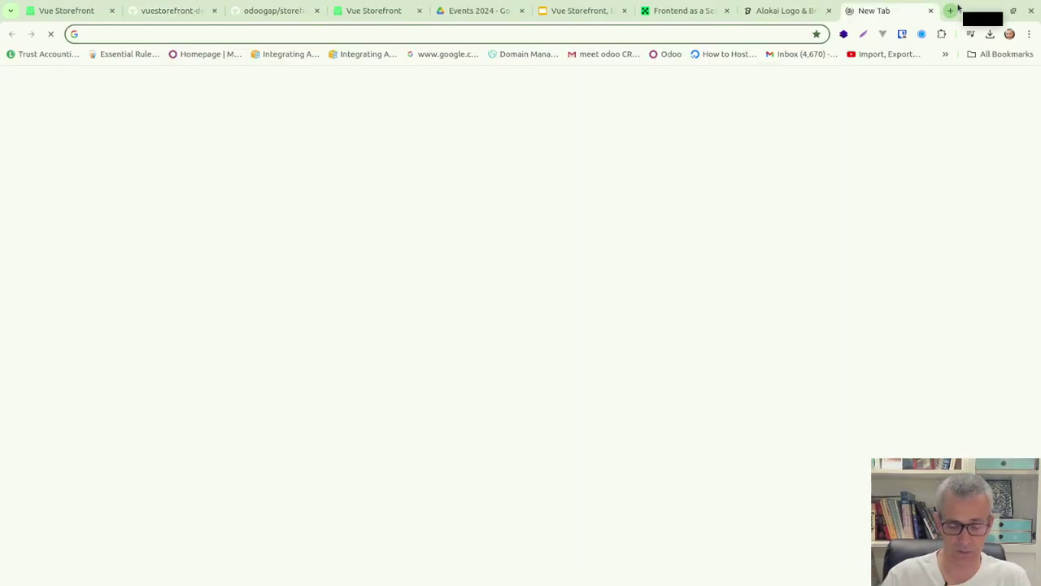
pyautogui.write('loc')
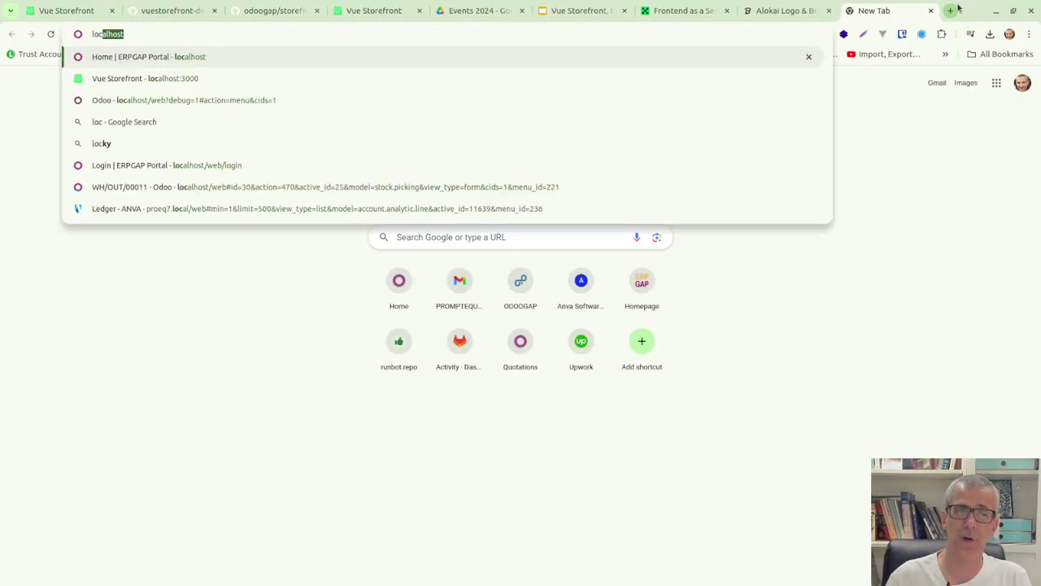
pyautogui.write('alhost')
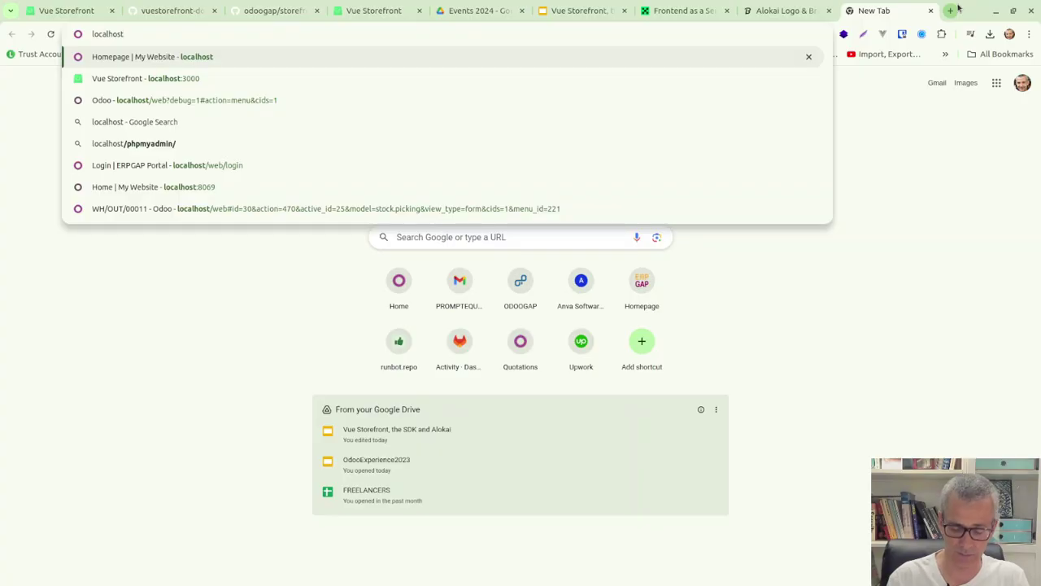
pyautogui.write(':300')
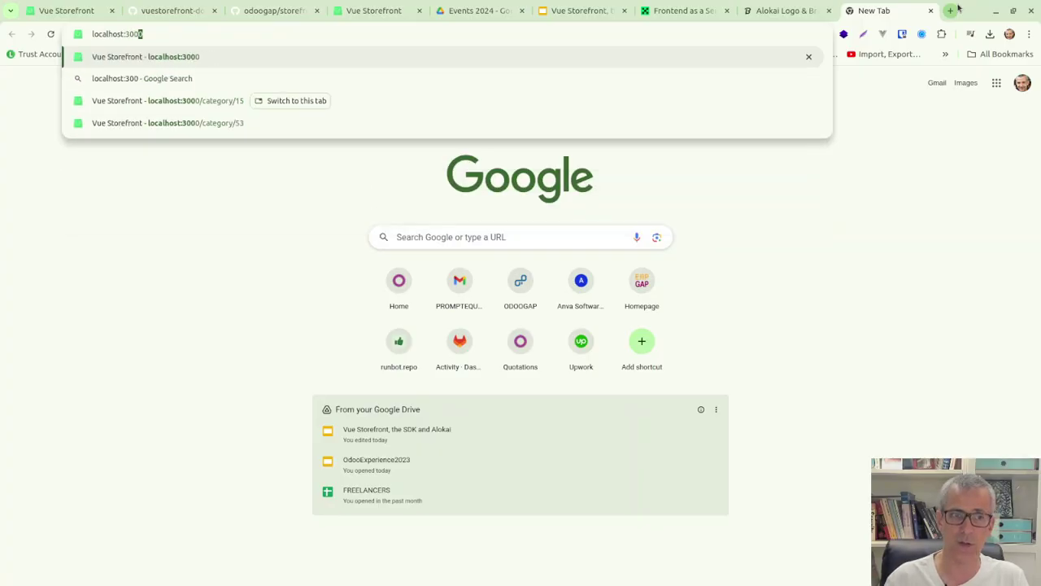
pyautogui.press('Return')
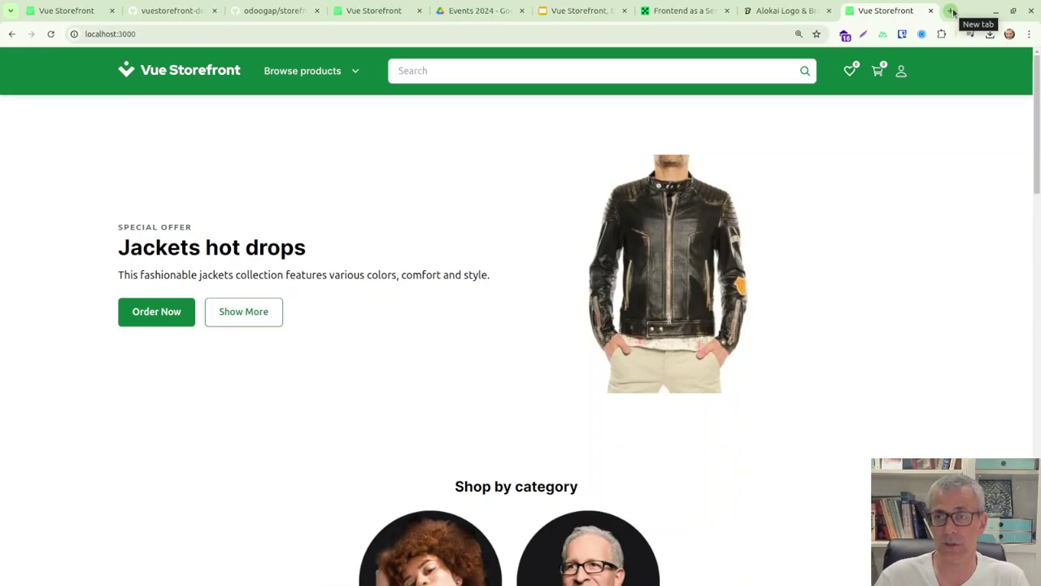
pyautogui.click(952, 11)
# Go to localhost:8069 and sign in to the Odoo backend with the administrator login and password.
pyautogui.write('lo')
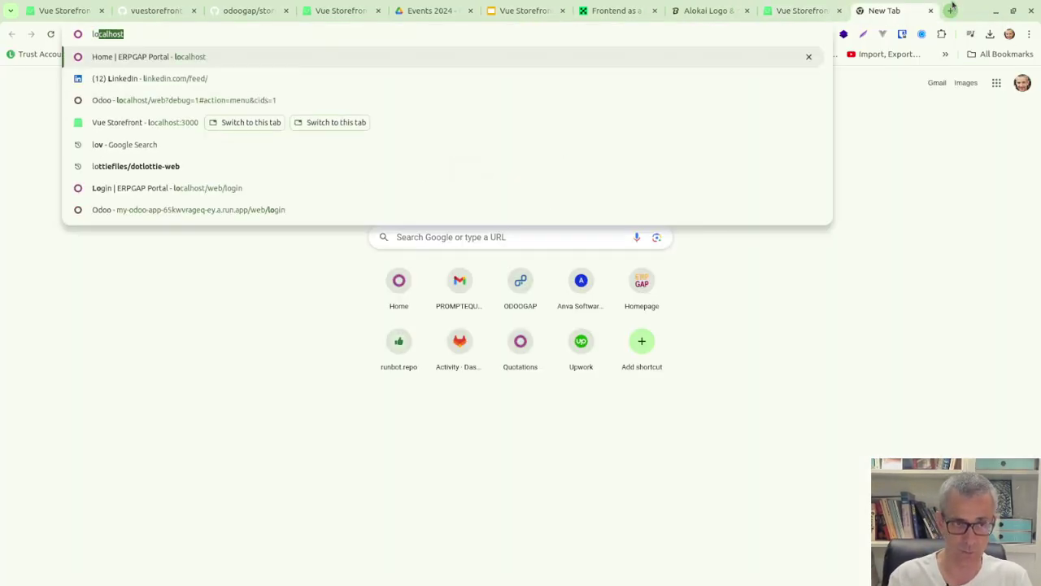
pyautogui.write('calhost:')
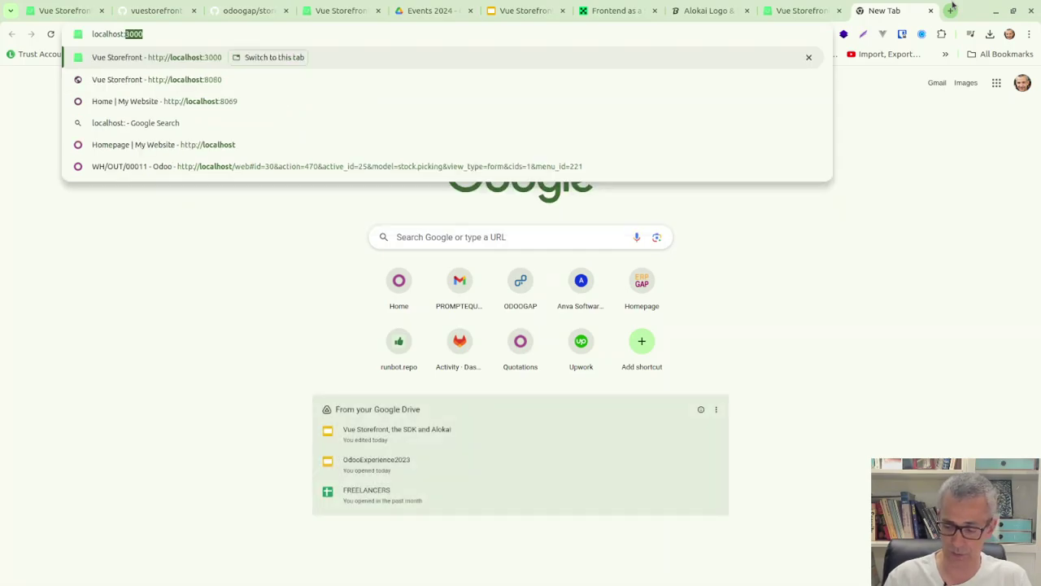
pyautogui.write('8069')
pyautogui.press('Return')
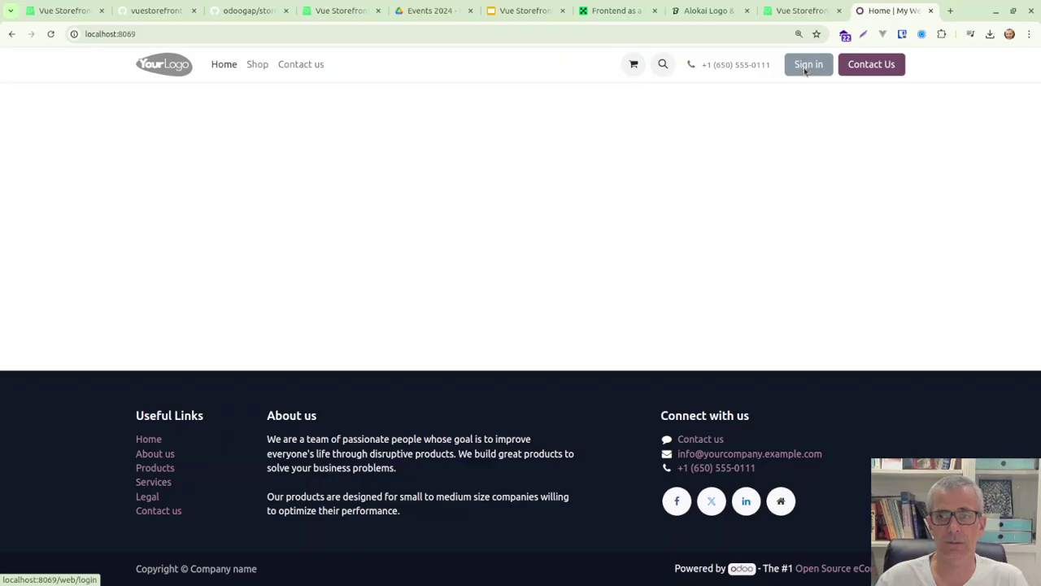
pyautogui.click(805, 64)
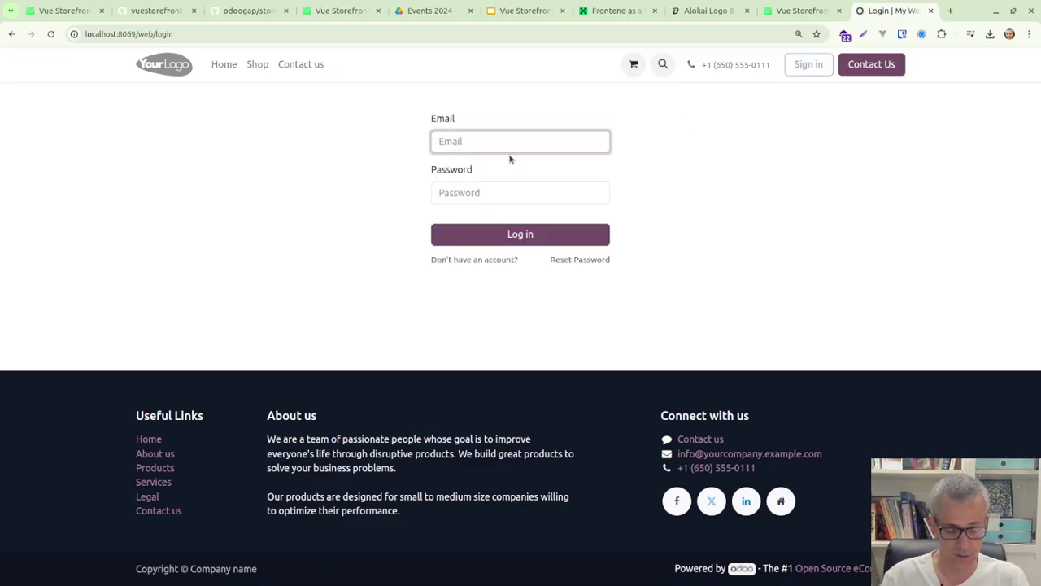
pyautogui.write('admin')
pyautogui.press('Tab')
pyautogui.write('admin')
pyautogui.press('Return')
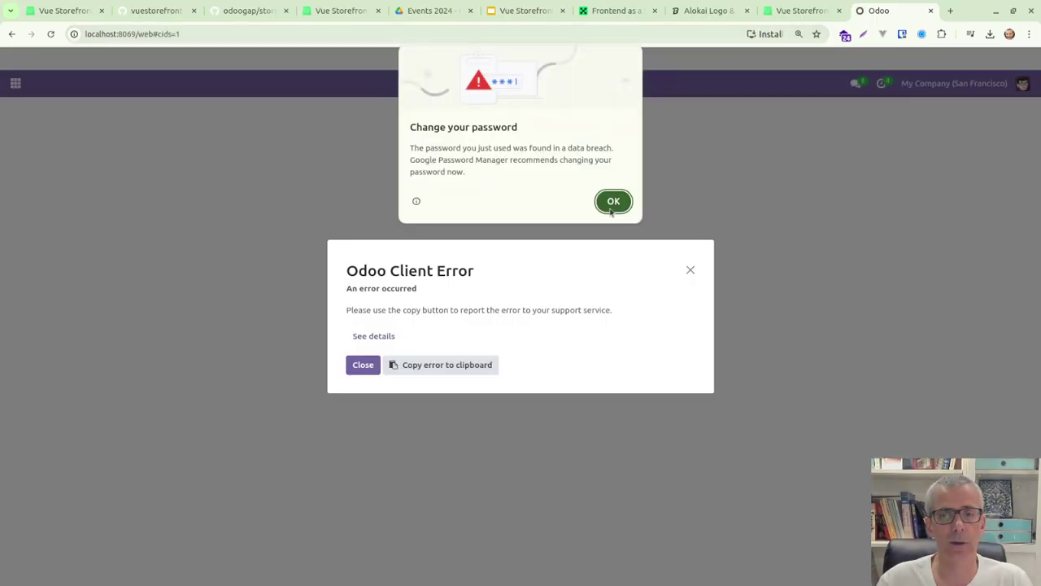
# Open the GraphiQL console at localhost:8069/graphiql/vsf and run the product name query.
pyautogui.click(612, 203)
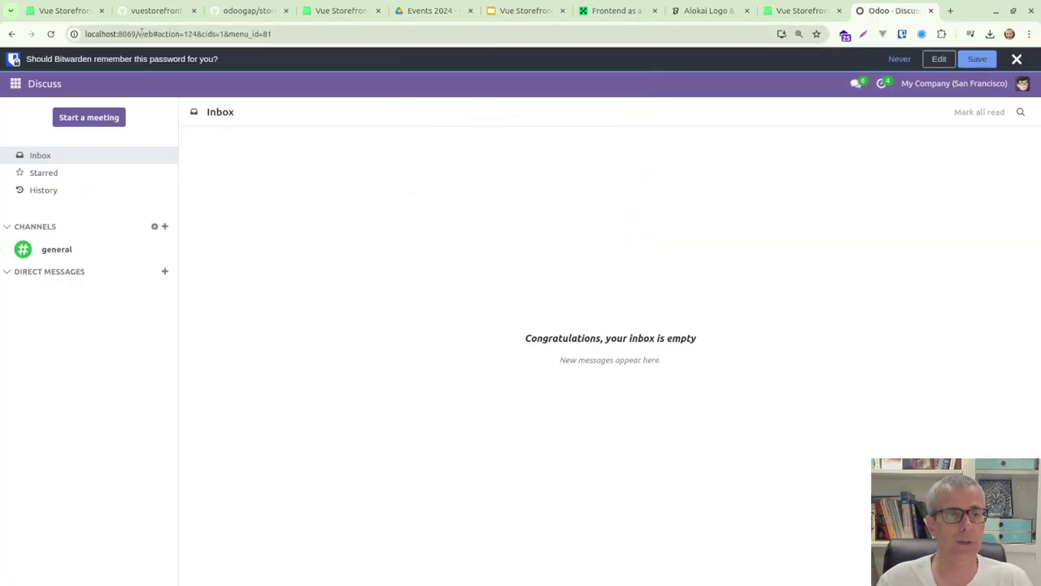
pyautogui.moveTo(140, 33); pyautogui.dragTo(351, 49)
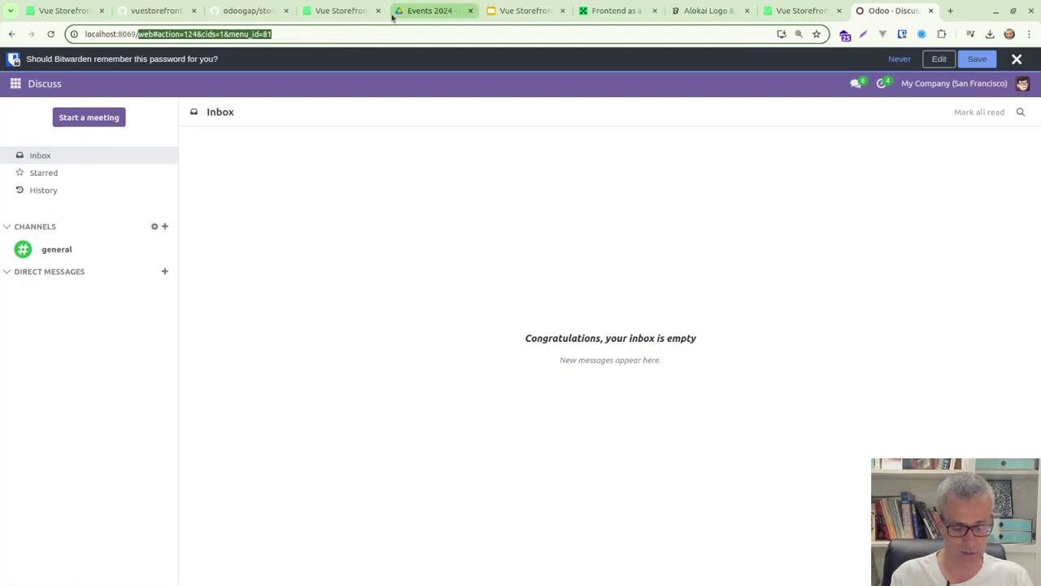
pyautogui.write('graphi')
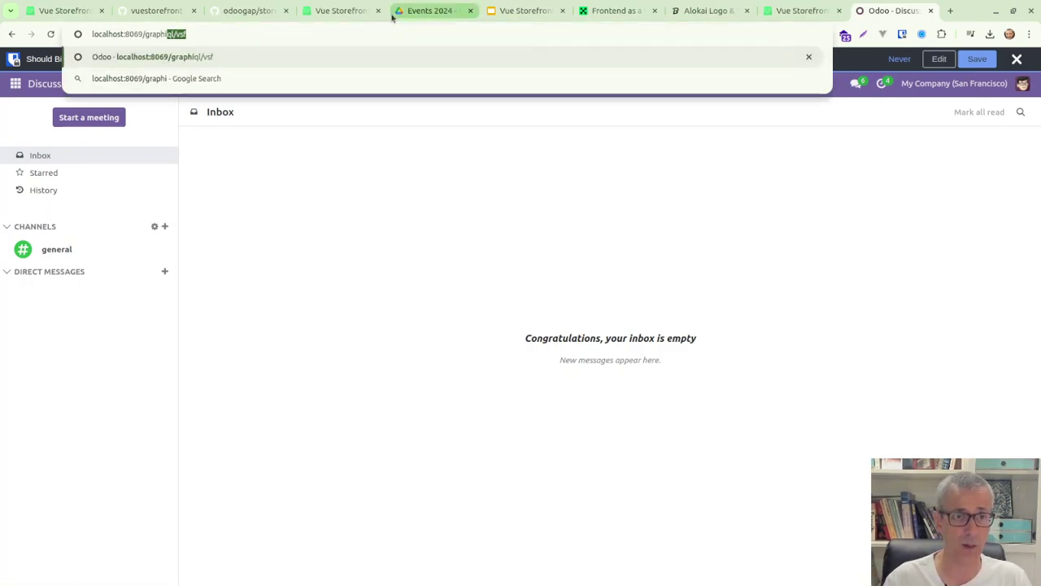
pyautogui.press('Return')
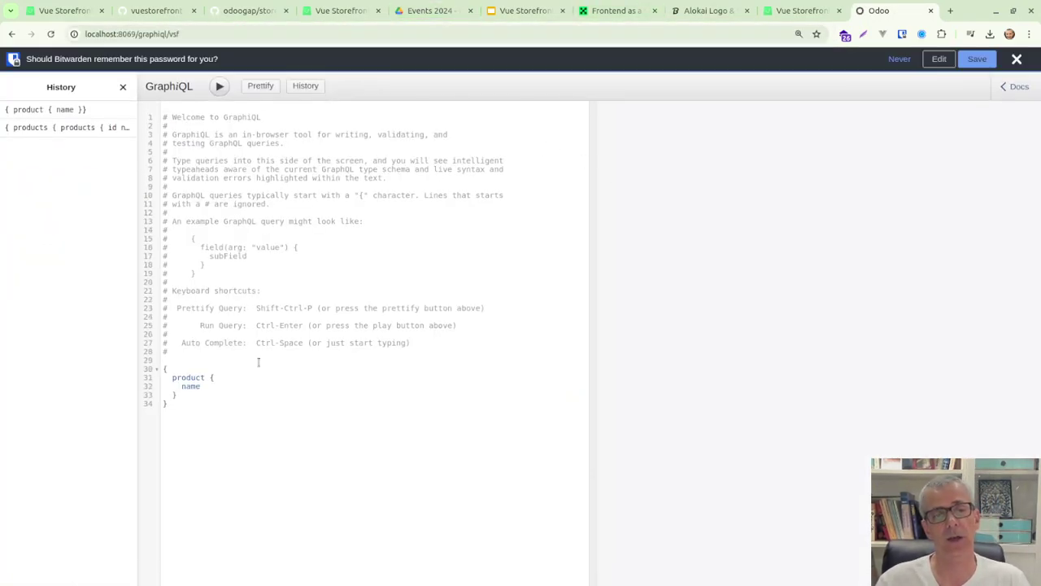
pyautogui.click(218, 87)
# Browse the schema docs for the Query and Mutation fields and dismiss the password-manager prompt.
pyautogui.click(1015, 87)
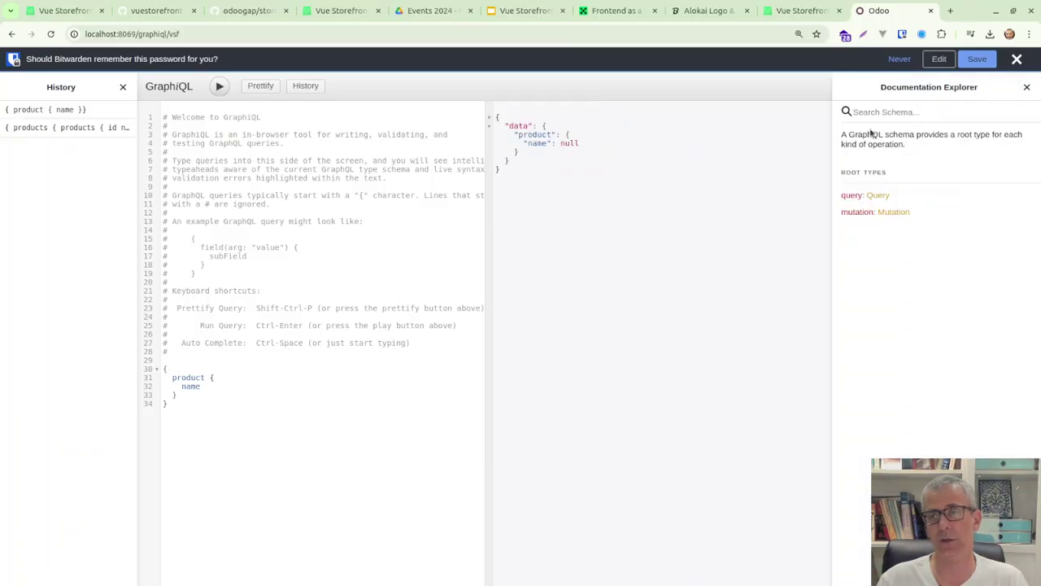
pyautogui.click(875, 197)
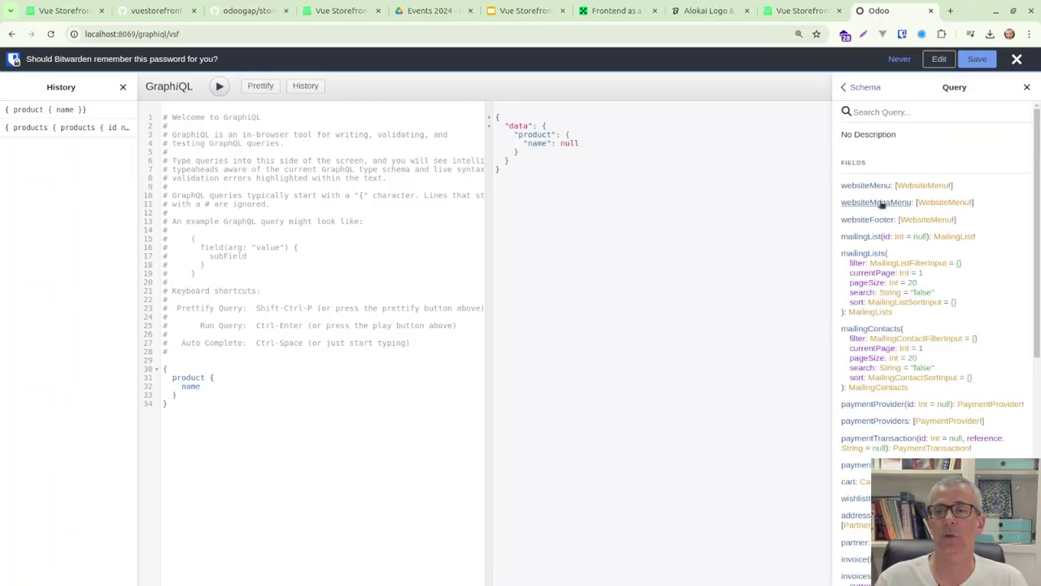
pyautogui.click(845, 86)
pyautogui.click(887, 219)
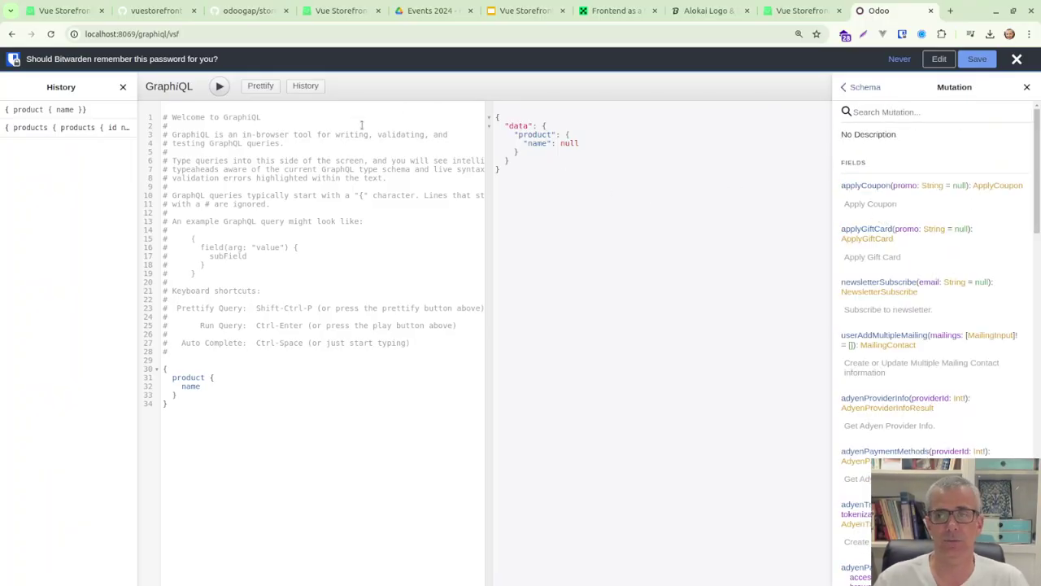
pyautogui.click(1016, 58)
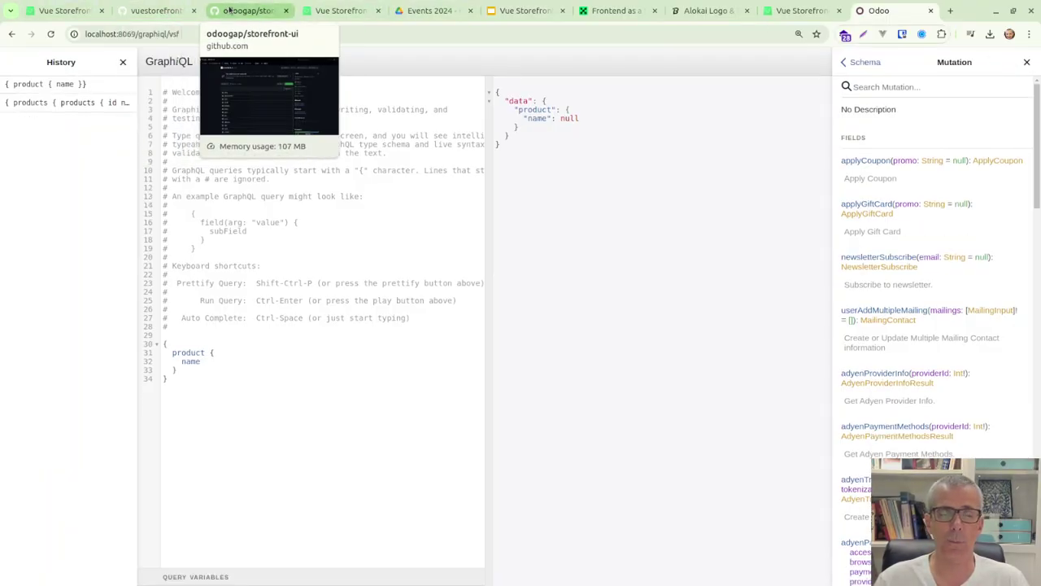
# Open WOMEN > Shoes from Browse products and scroll through the 14 listed shoes.
pyautogui.click(783, 13)
pyautogui.click(268, 71)
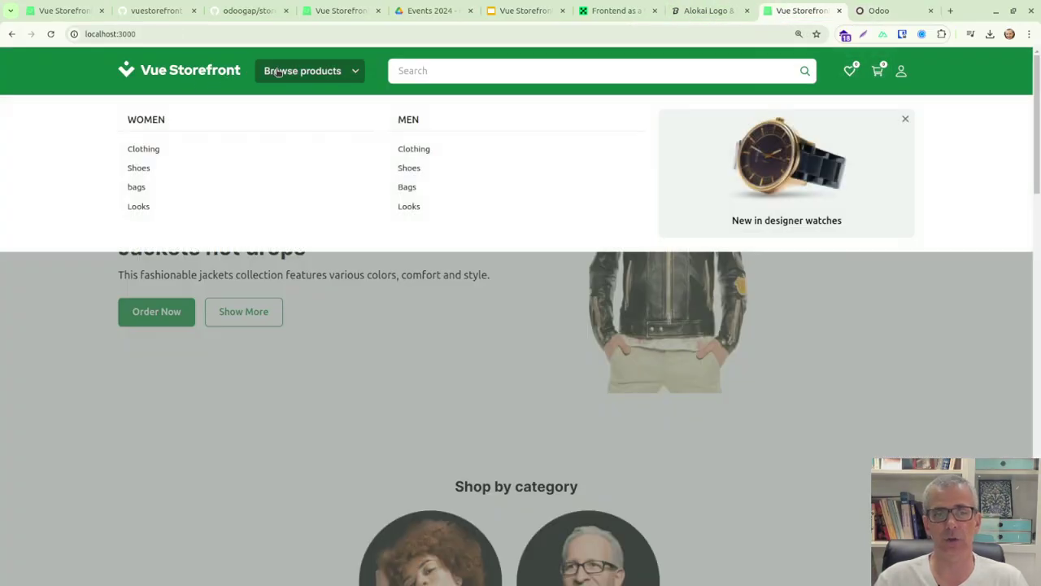
pyautogui.click(130, 168)
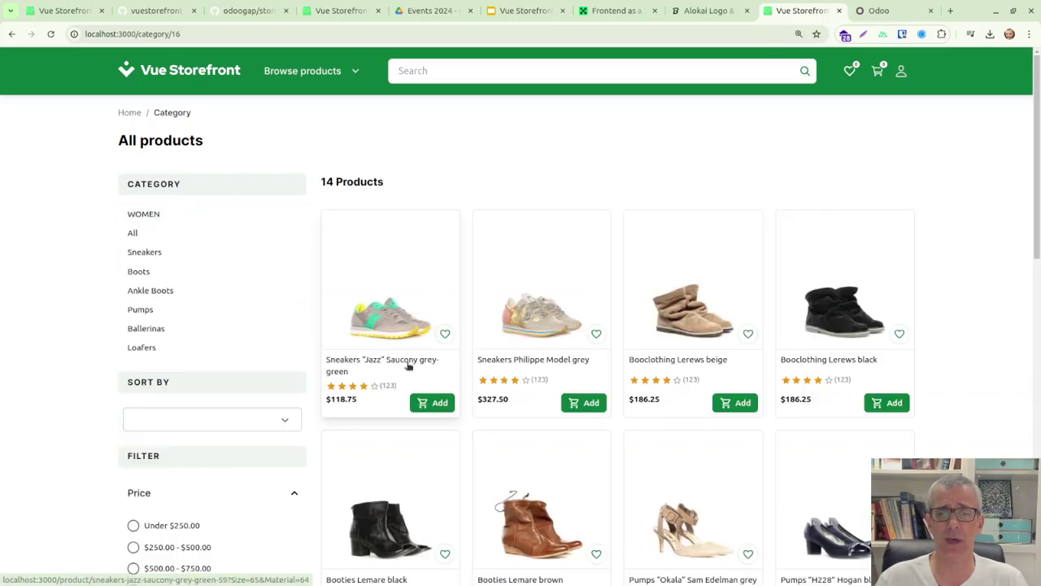
pyautogui.scroll(-4, 409, 366)
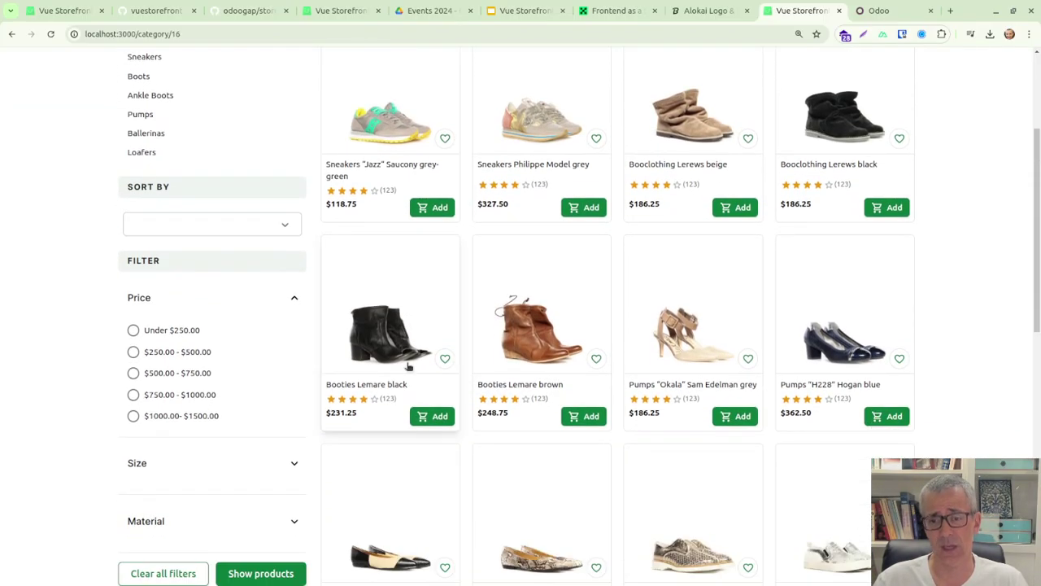
pyautogui.scroll(4, 409, 366)
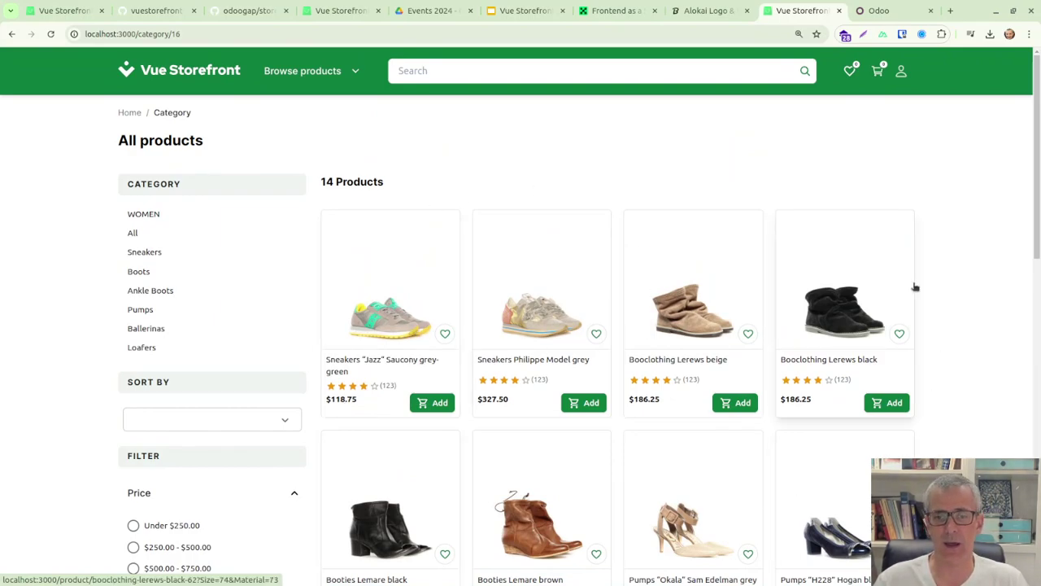
# Open odoogap/storefront-ui from the organization page and scroll through its 'Odoo template vsf' README.
pyautogui.click(252, 10)
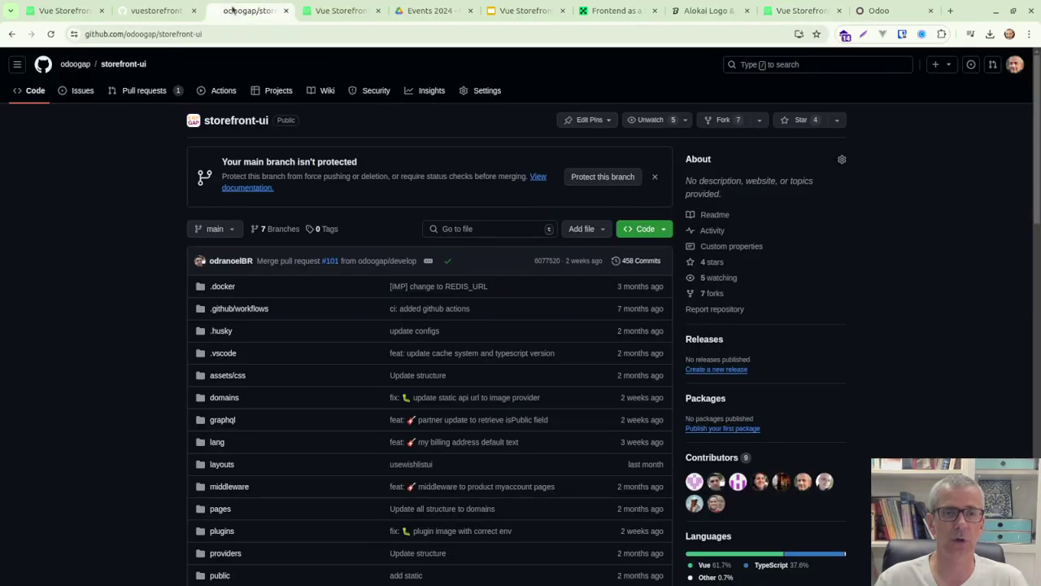
pyautogui.click(75, 65)
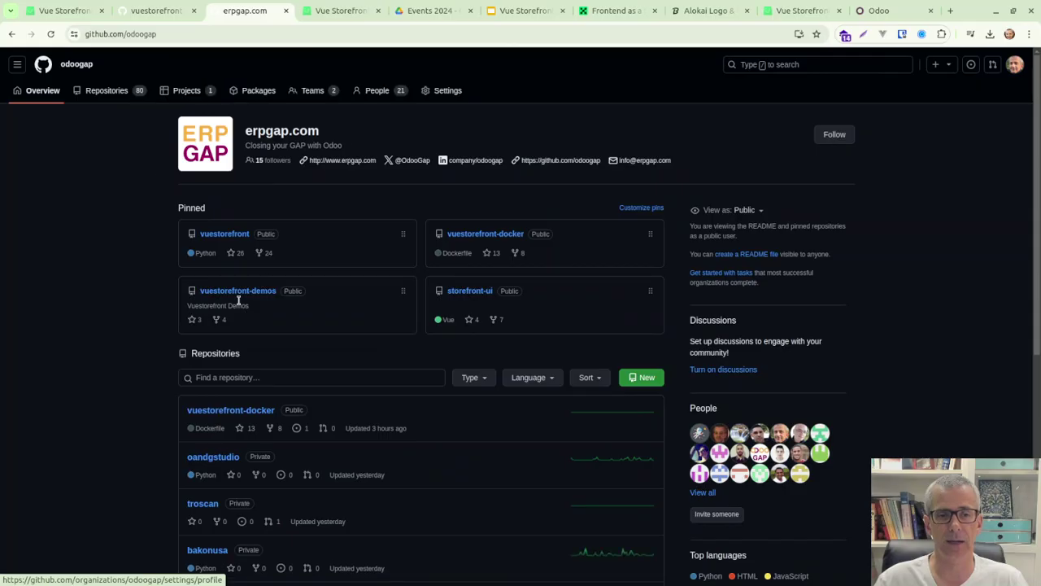
pyautogui.click(481, 295)
pyautogui.scroll(-8, 480, 322)
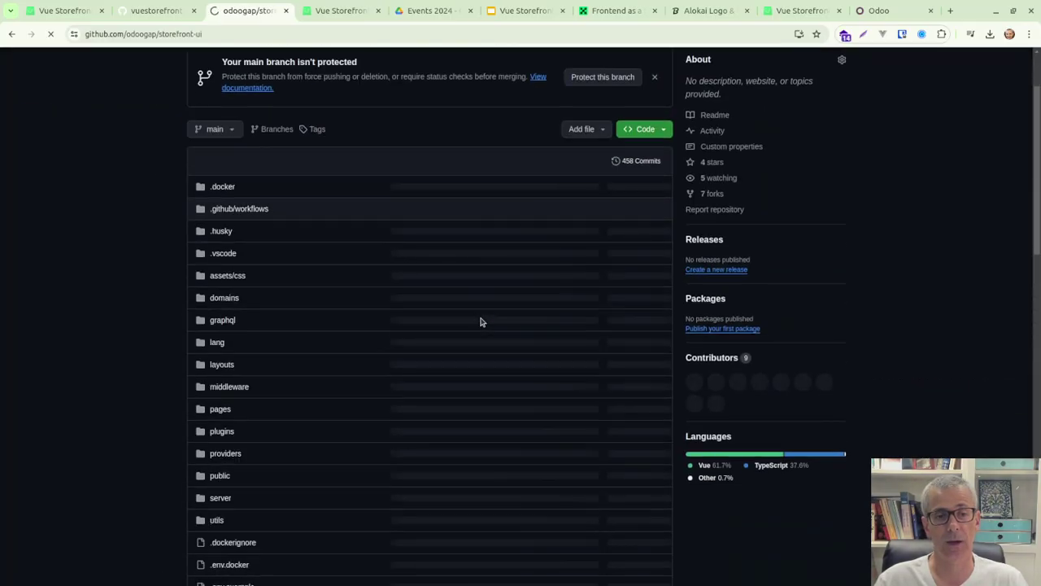
pyautogui.scroll(-3, 480, 322)
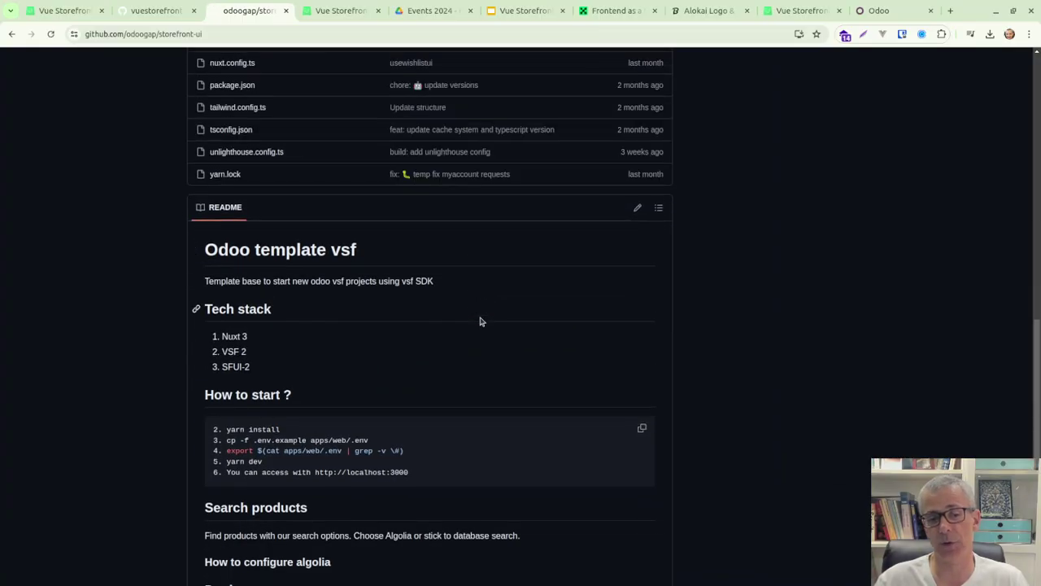
pyautogui.scroll(6, 481, 321)
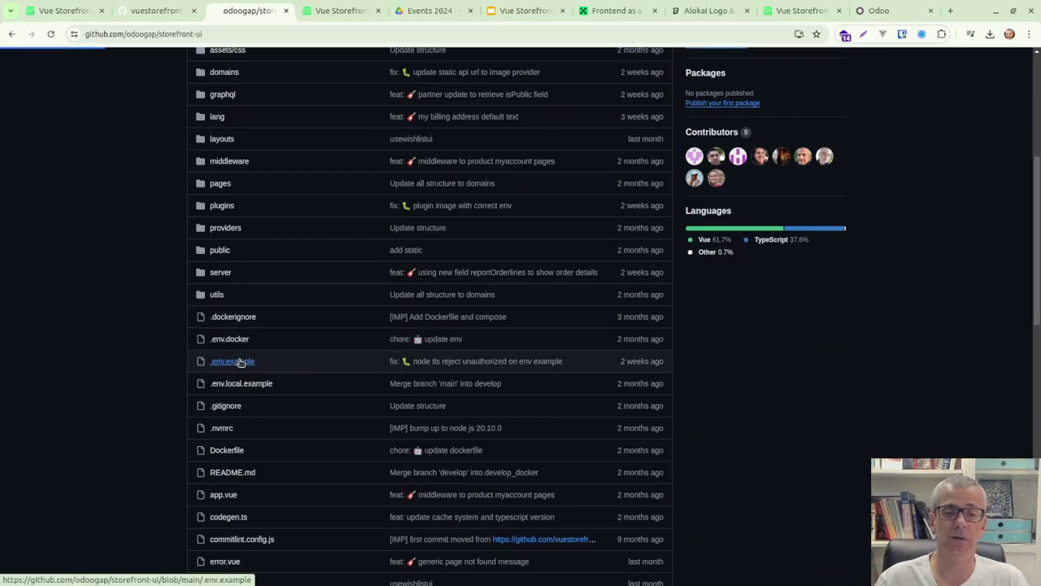
# Open .env.example and highlight the Odoo base URL and image URL on lines 5–6.
pyautogui.click(236, 361)
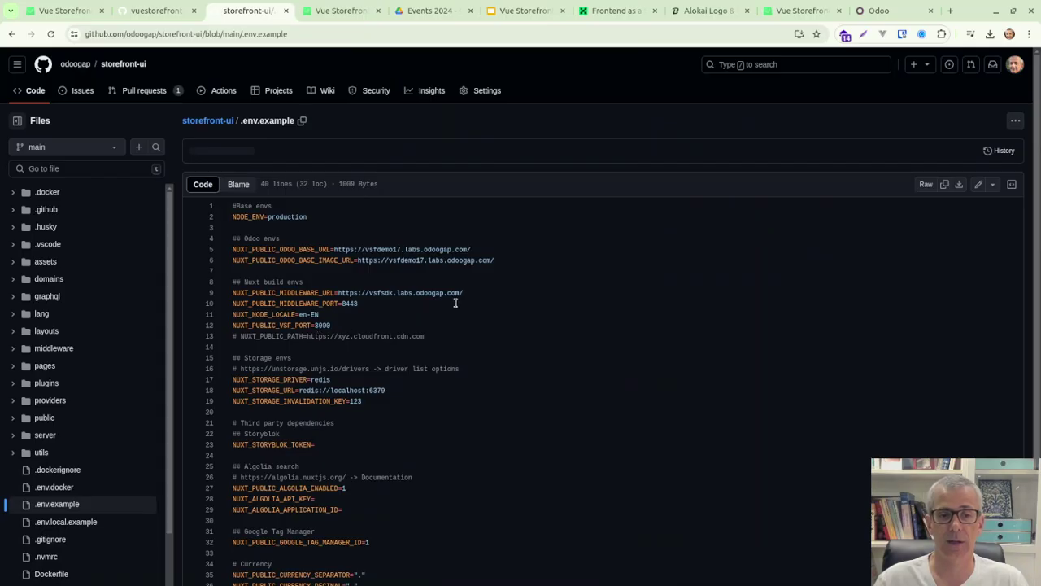
pyautogui.scroll(-2, 455, 304)
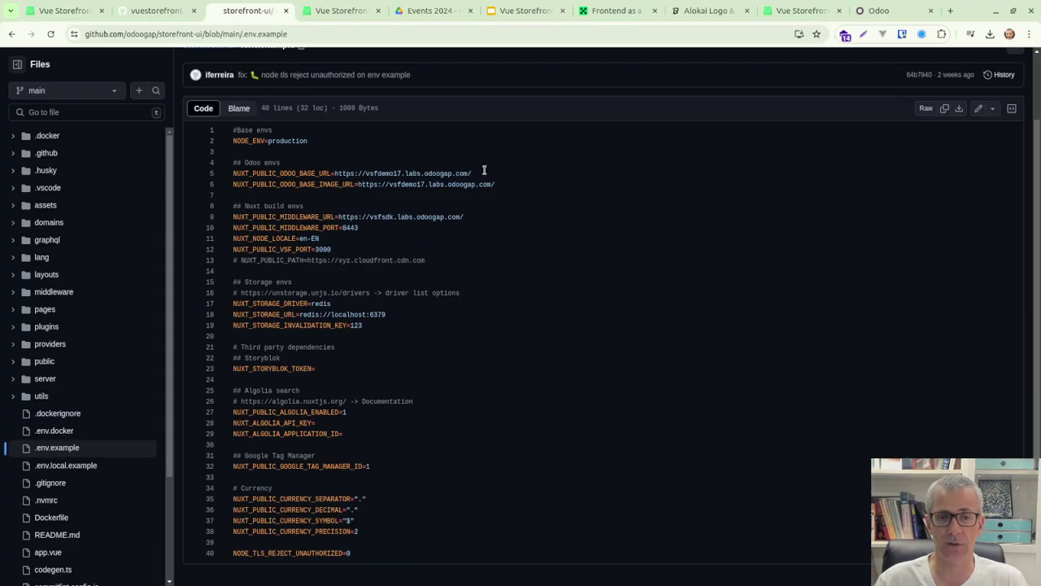
pyautogui.moveTo(473, 173); pyautogui.dragTo(337, 174)
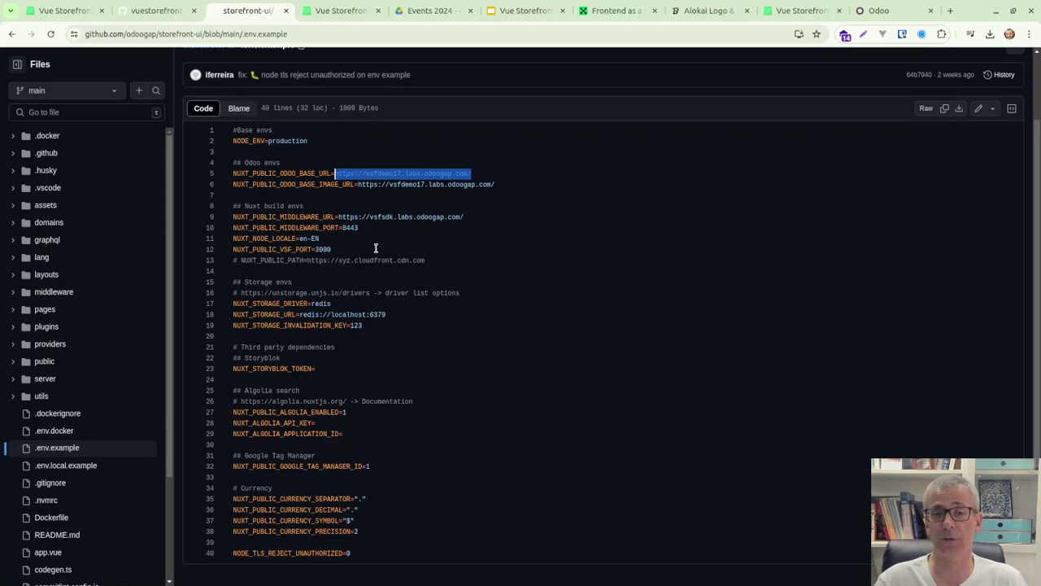
pyautogui.moveTo(493, 184); pyautogui.dragTo(358, 184)
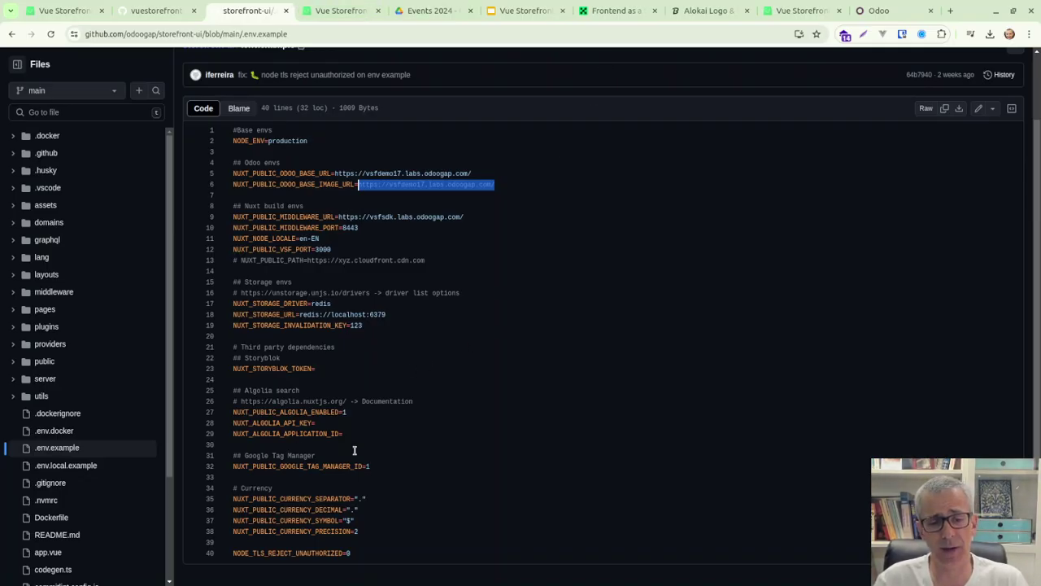
# Highlight the Algolia documentation link and settings on lines 27–29.
pyautogui.moveTo(358, 437); pyautogui.dragTo(250, 412)
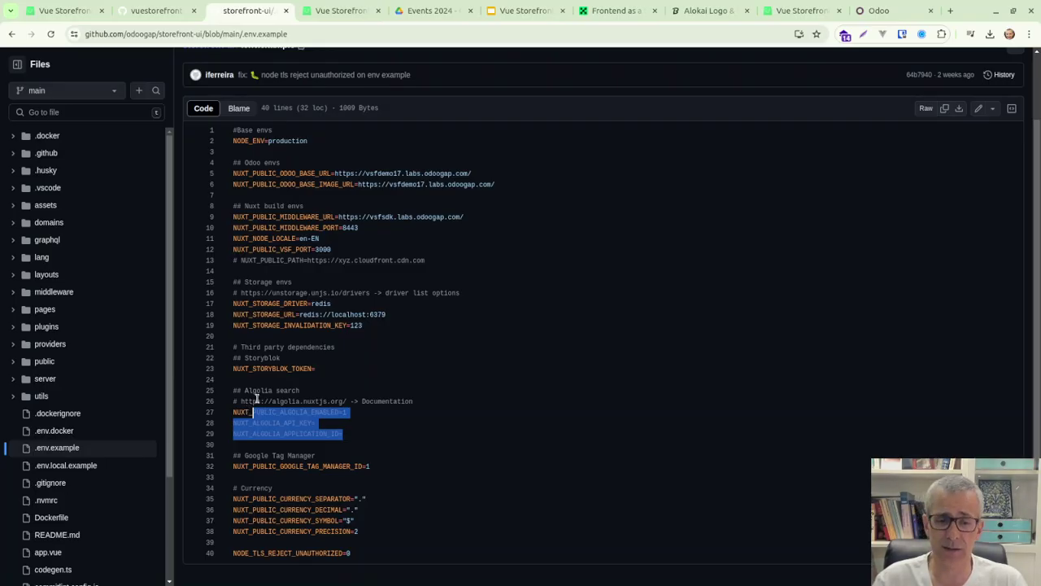
pyautogui.click(298, 400)
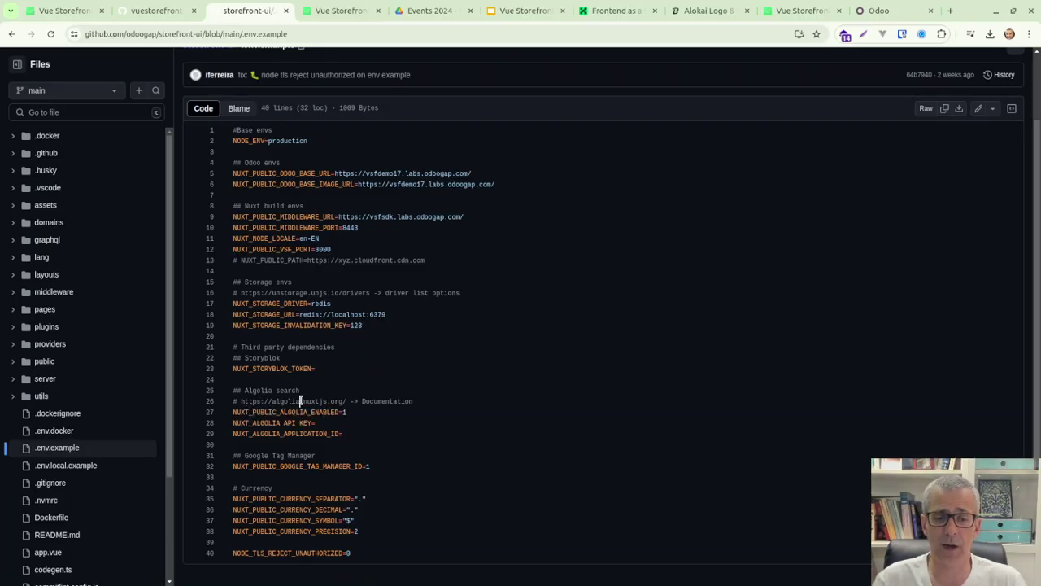
pyautogui.moveTo(365, 432); pyautogui.dragTo(357, 403)
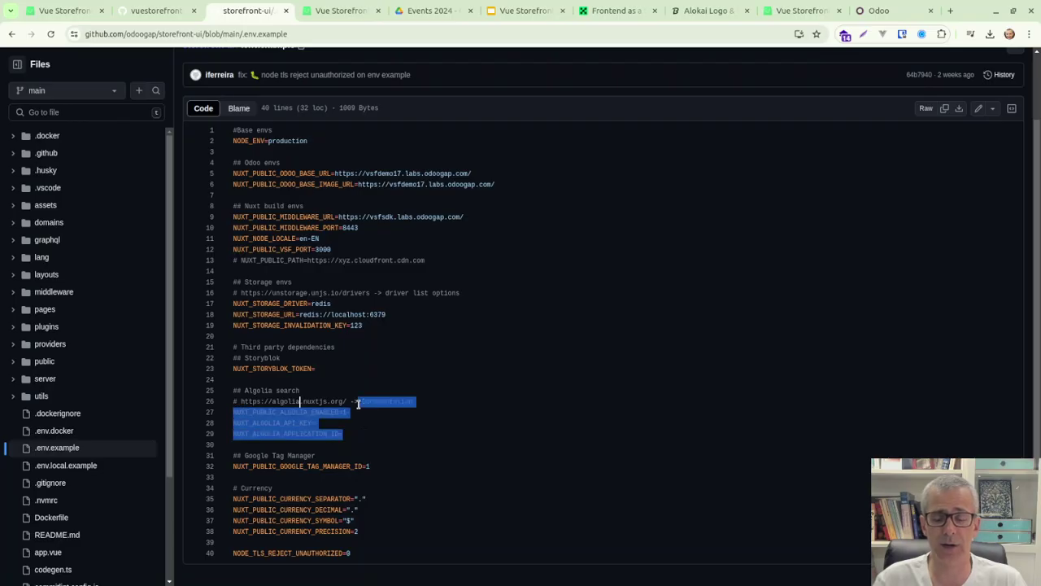
pyautogui.click(365, 433)
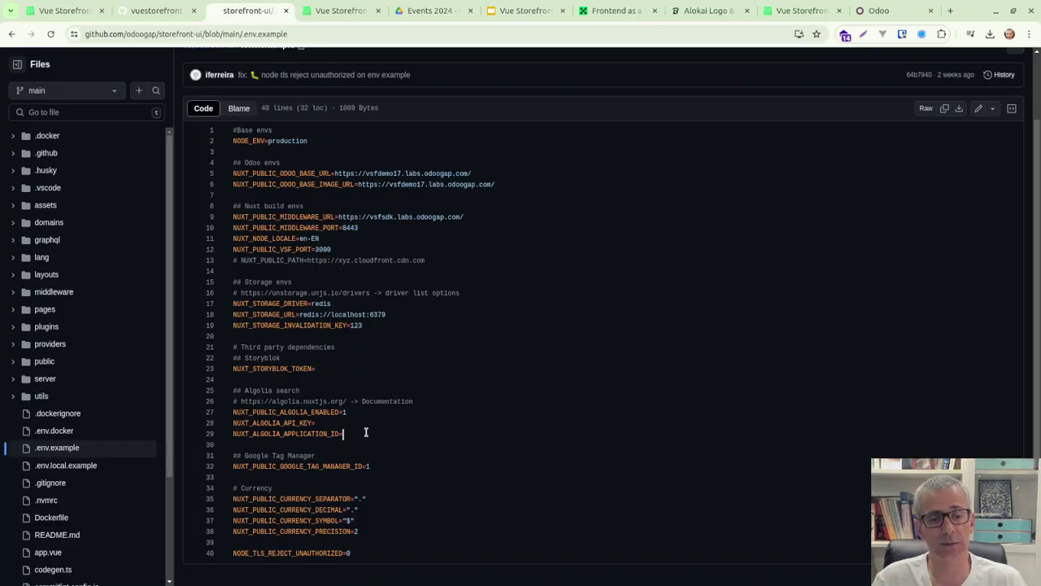
pyautogui.scroll(1, 366, 432)
pyautogui.scroll(1, 365, 432)
pyautogui.scroll(-1, 365, 432)
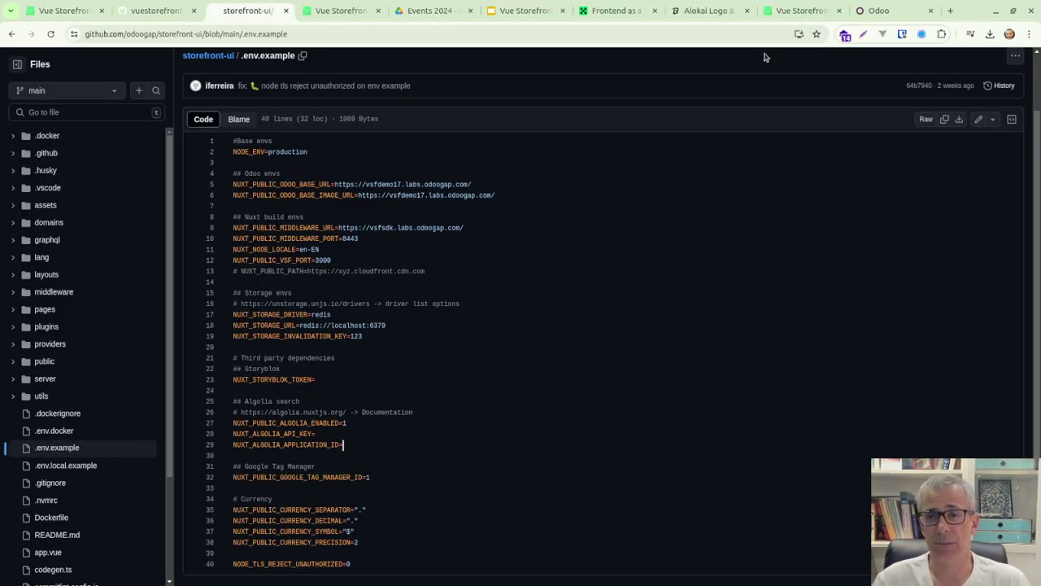
# Switch to the vsfsdk.labs.odoogap.com storefront and browse WOMEN > Shoes.
pyautogui.click(777, 8)
pyautogui.click(333, 11)
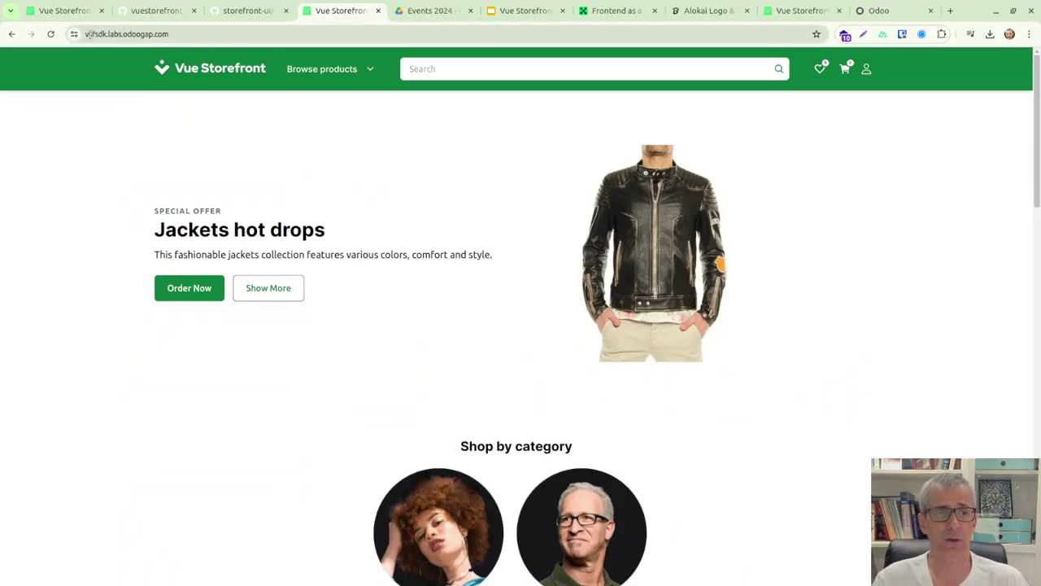
pyautogui.moveTo(91, 34); pyautogui.dragTo(174, 36)
pyautogui.click(322, 69)
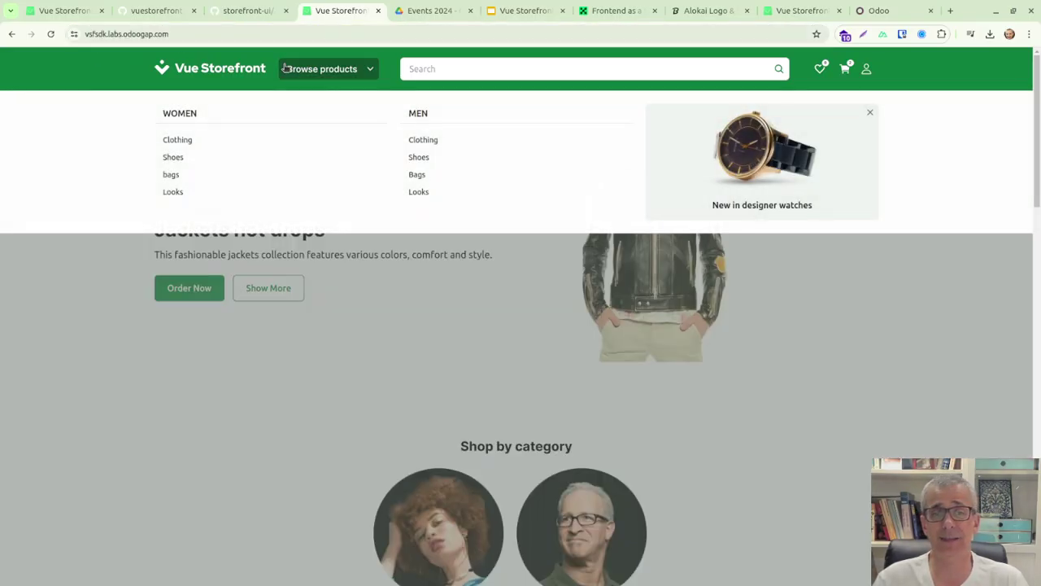
pyautogui.click(167, 158)
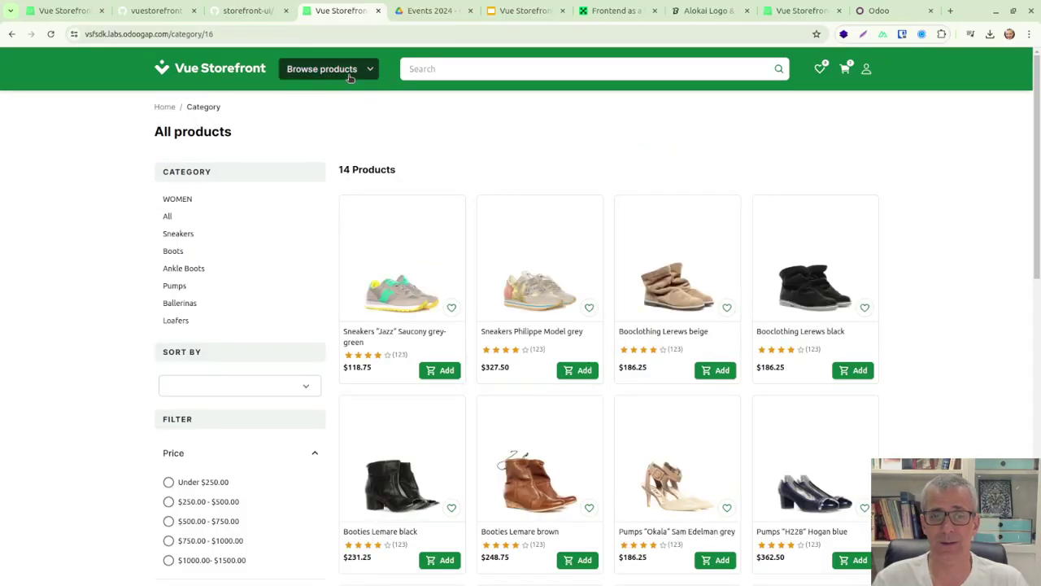
# Browse WOMEN > Clothing to show category 15 with its 18 products.
pyautogui.click(317, 69)
pyautogui.click(204, 139)
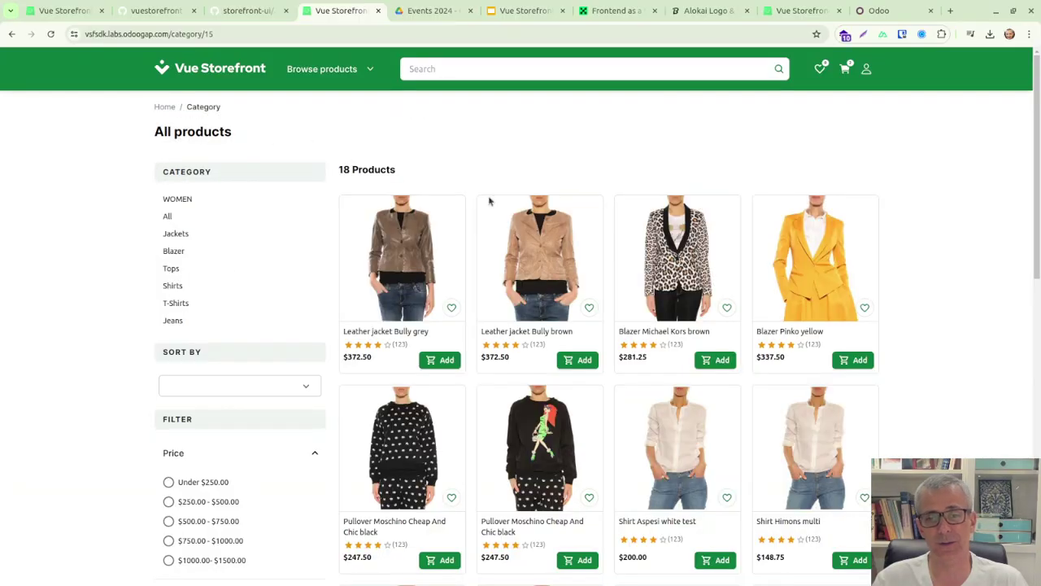
pyautogui.scroll(-5, 960, 432)
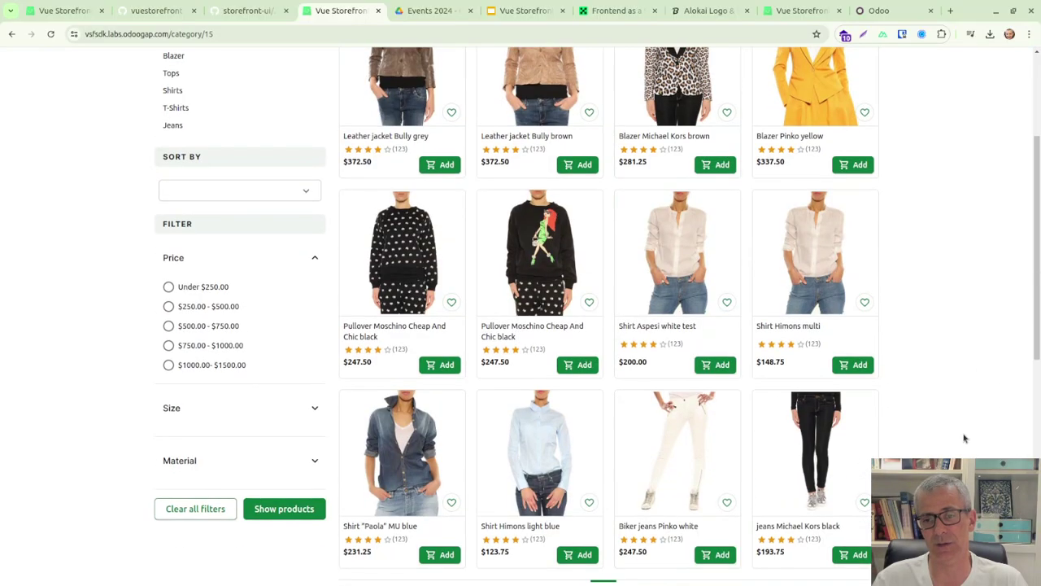
pyautogui.scroll(5, 965, 436)
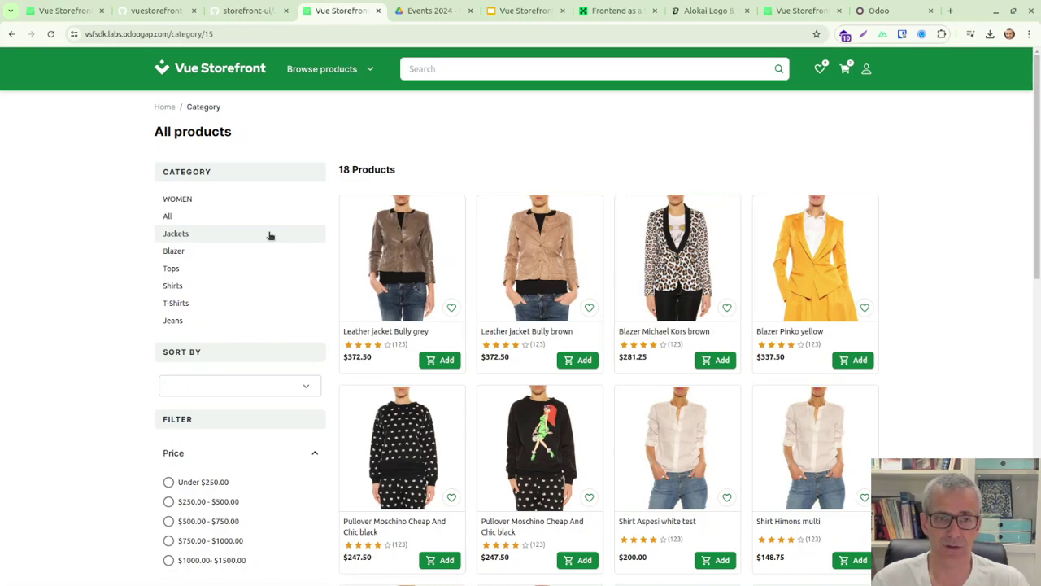
pyautogui.scroll(-1, 951, 369)
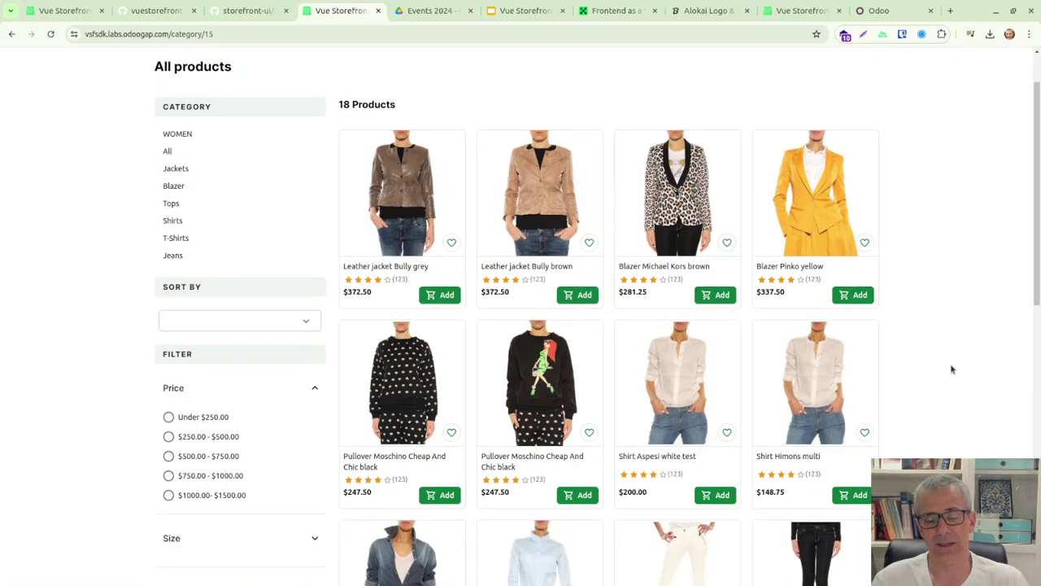
pyautogui.scroll(1, 943, 373)
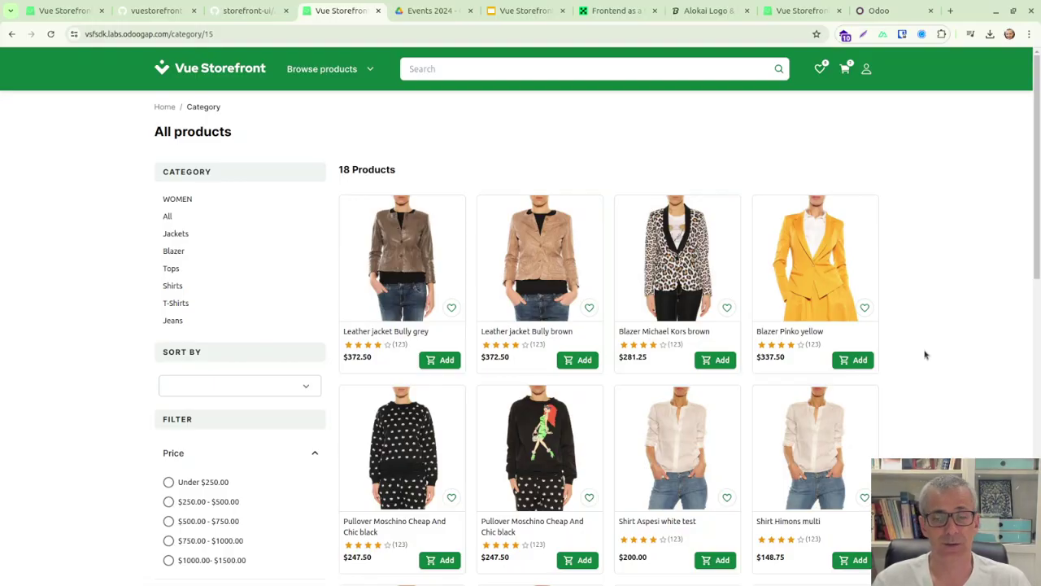
# Load vsf.labs.odoogap.com in a new tab and show its WOMEN category with 45 products.
pyautogui.click(951, 14)
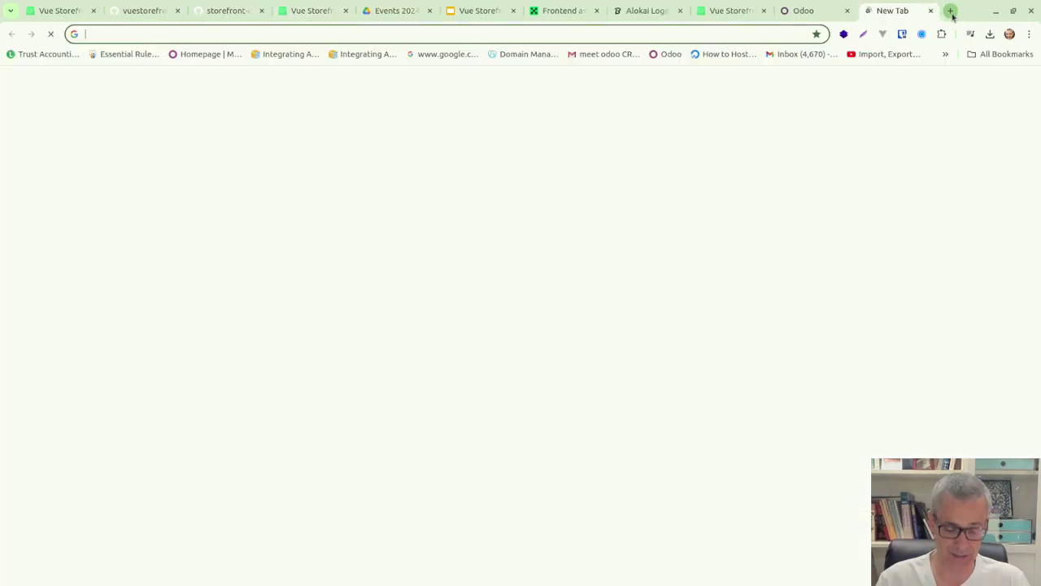
pyautogui.write('vsf.')
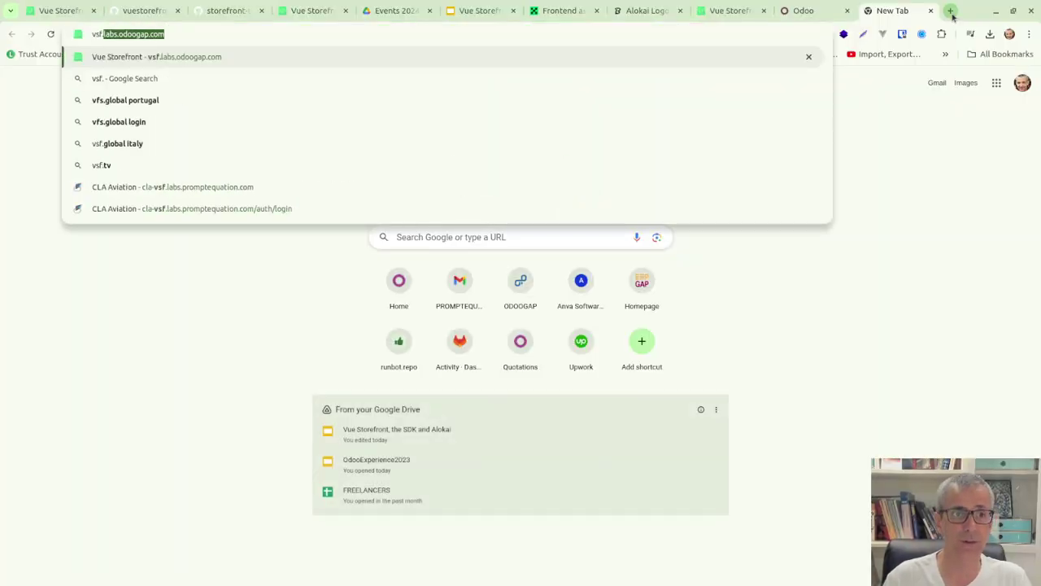
pyautogui.press('Return')
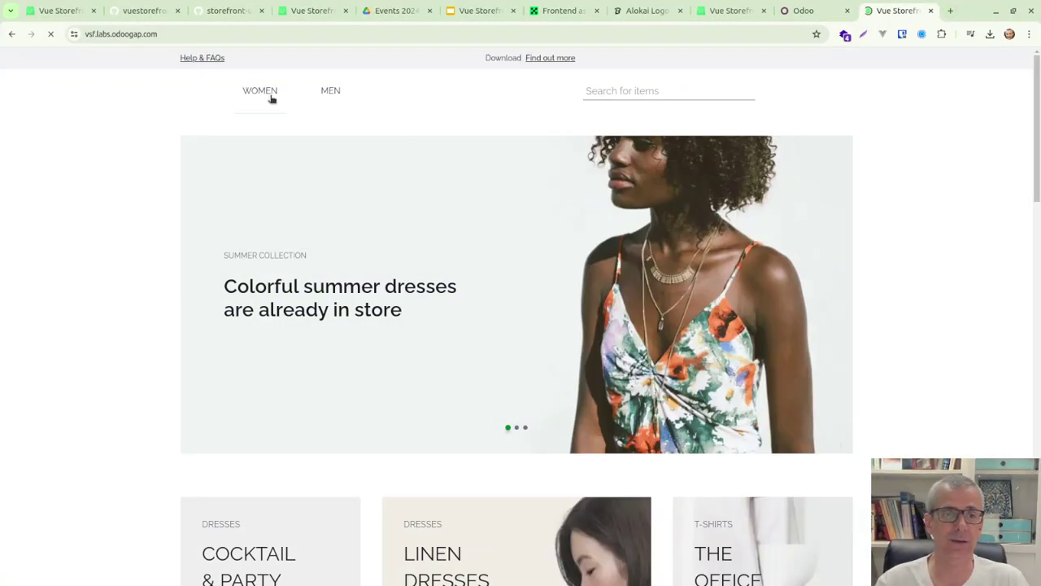
pyautogui.click(270, 97)
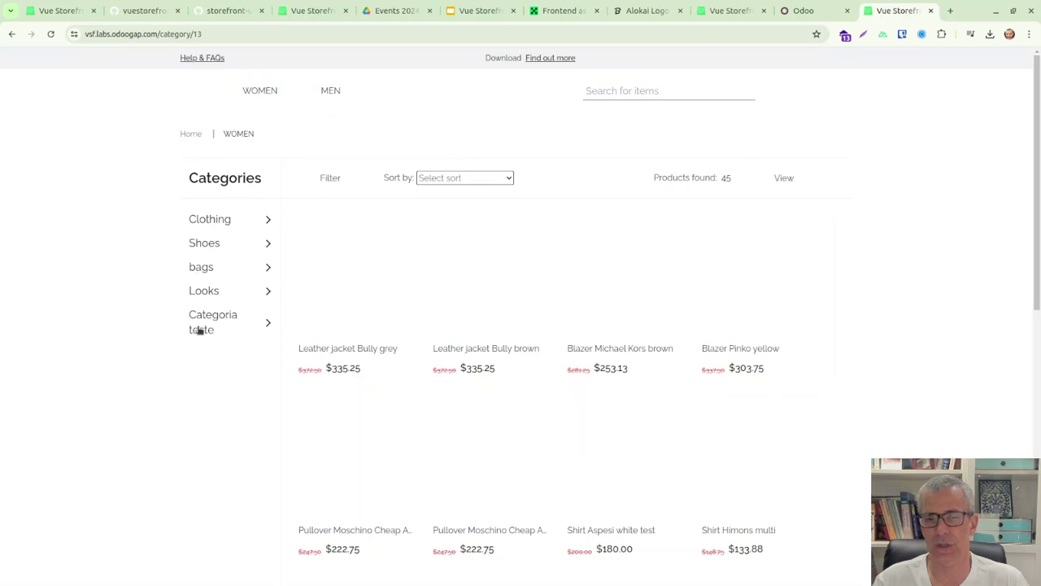
# Close the vsf.labs.odoogap.com tab, leaving vsfsdk category 15 with 18 clothing products showing.
pyautogui.click(931, 11)
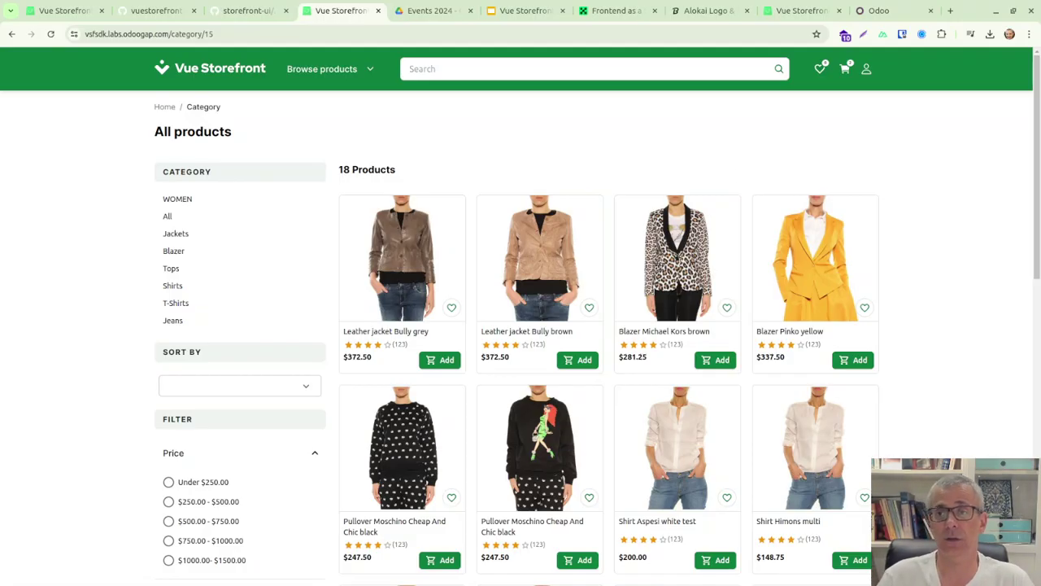
# Load erpgap.com in a new tab and open its live chat from the Online badge.
pyautogui.click(950, 10)
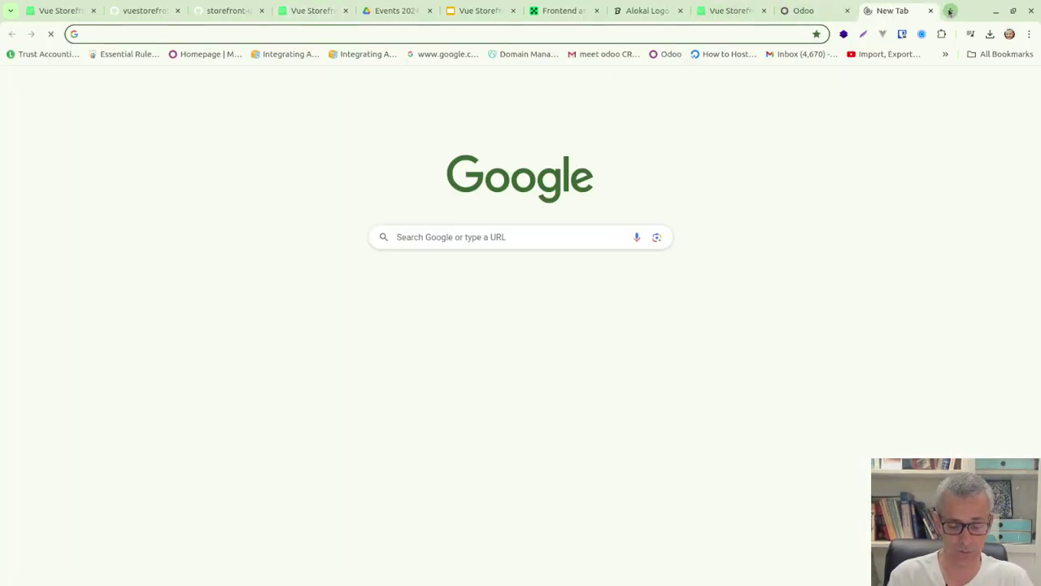
pyautogui.write('www.er')
pyautogui.press('Return')
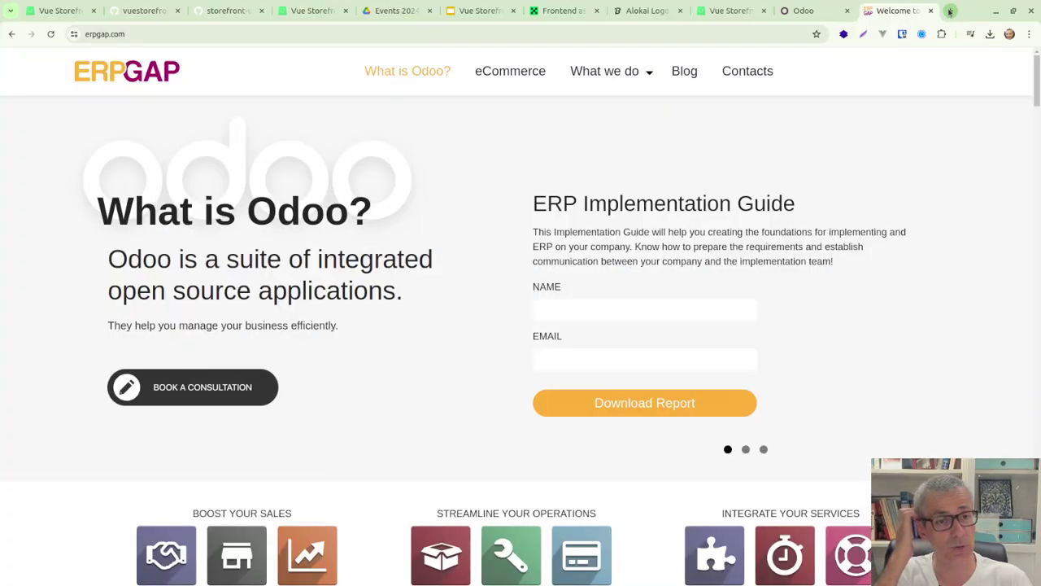
pyautogui.scroll(-10, 665, 458)
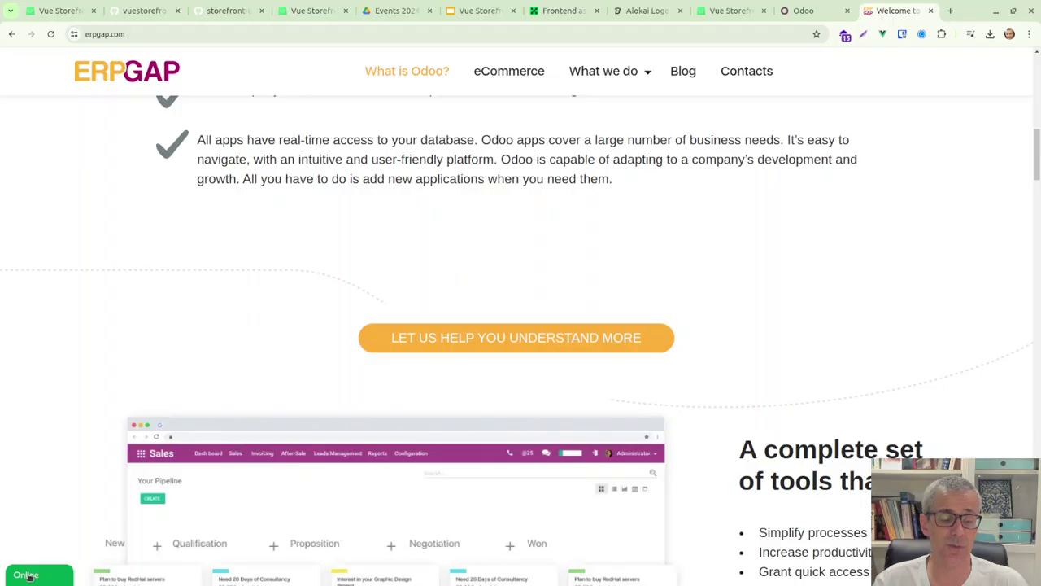
pyautogui.click(29, 576)
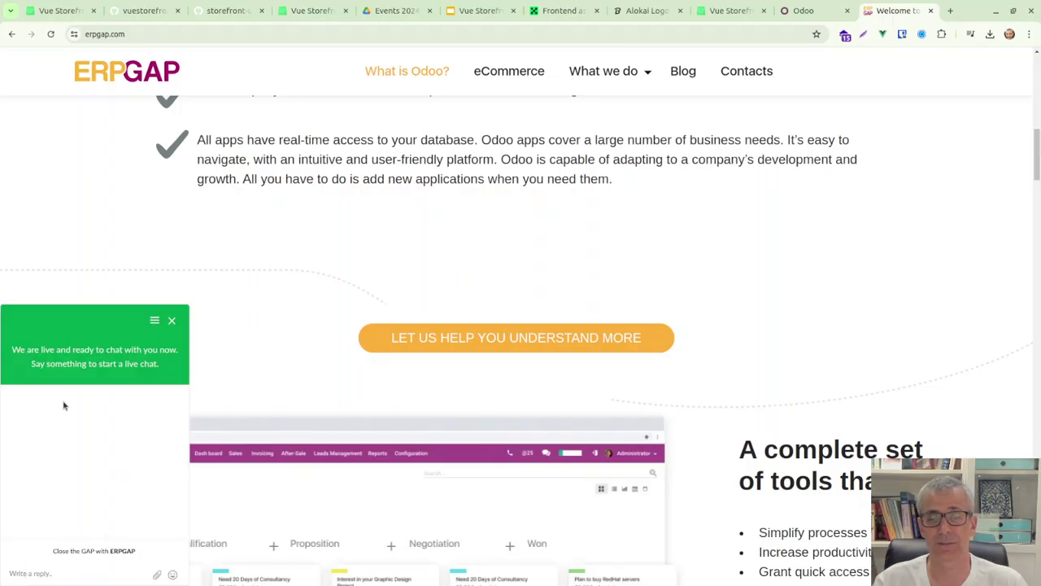